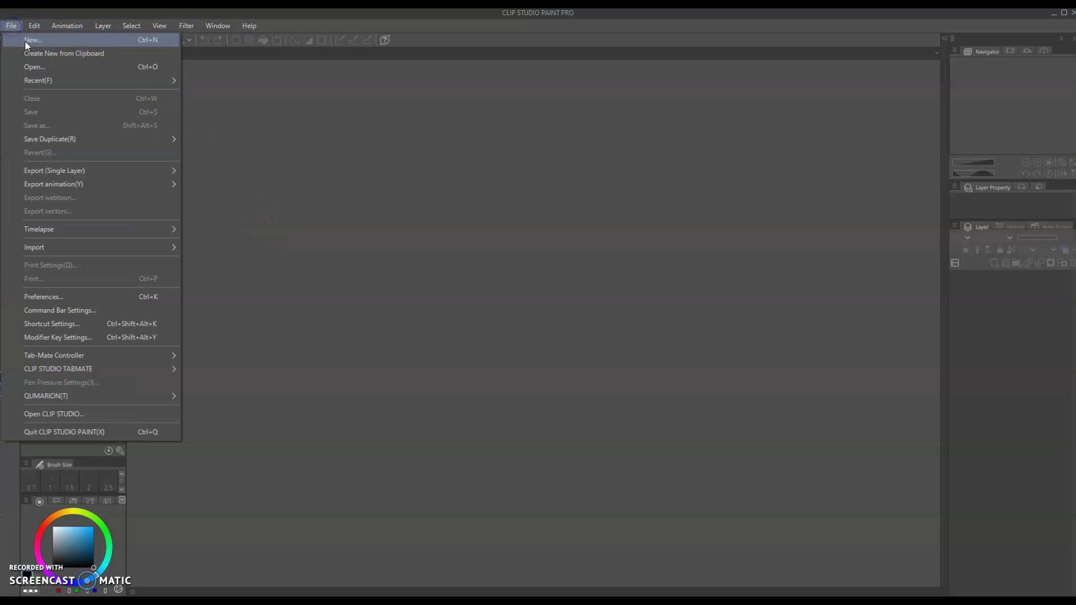
Step: Create a 12 by 12 inch illustration canvas with a light gray paper color
click(24, 41)
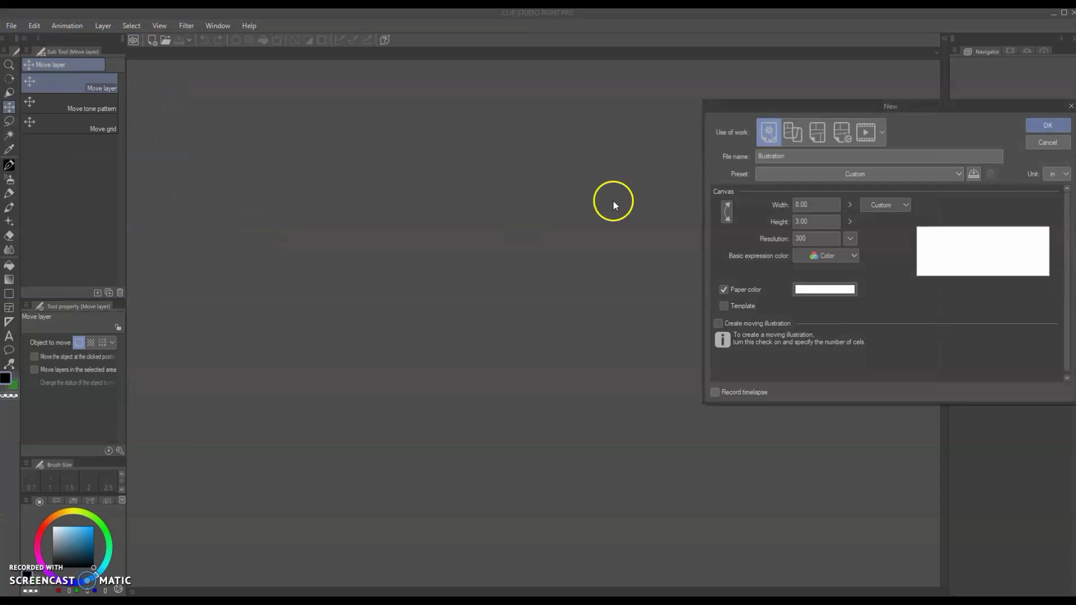
drag(821, 205, 733, 203)
text(12)
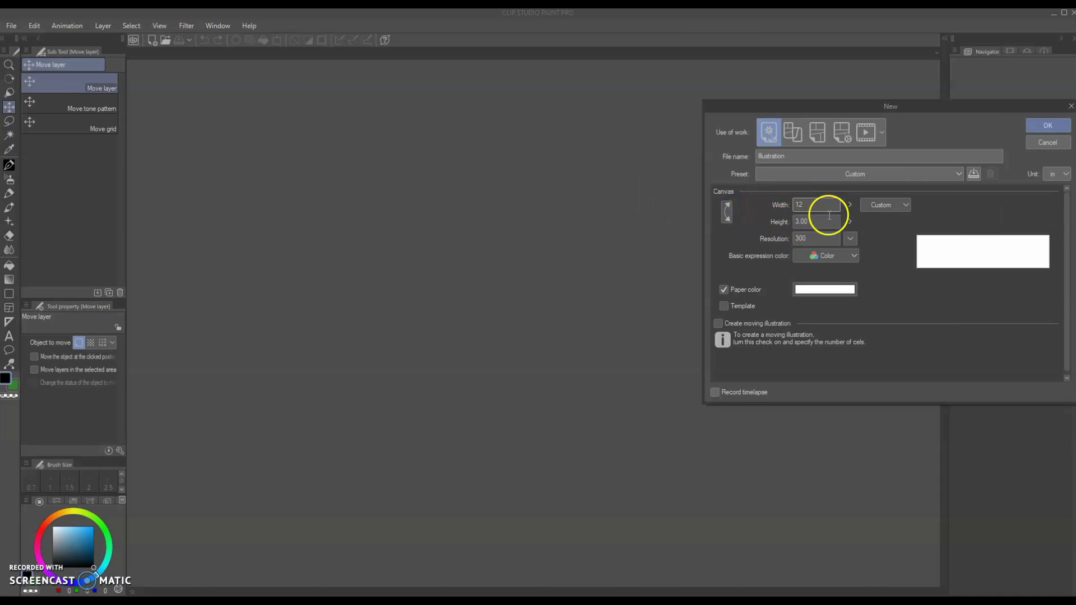
key(Tab)
text(12)
drag(913, 117, 603, 177)
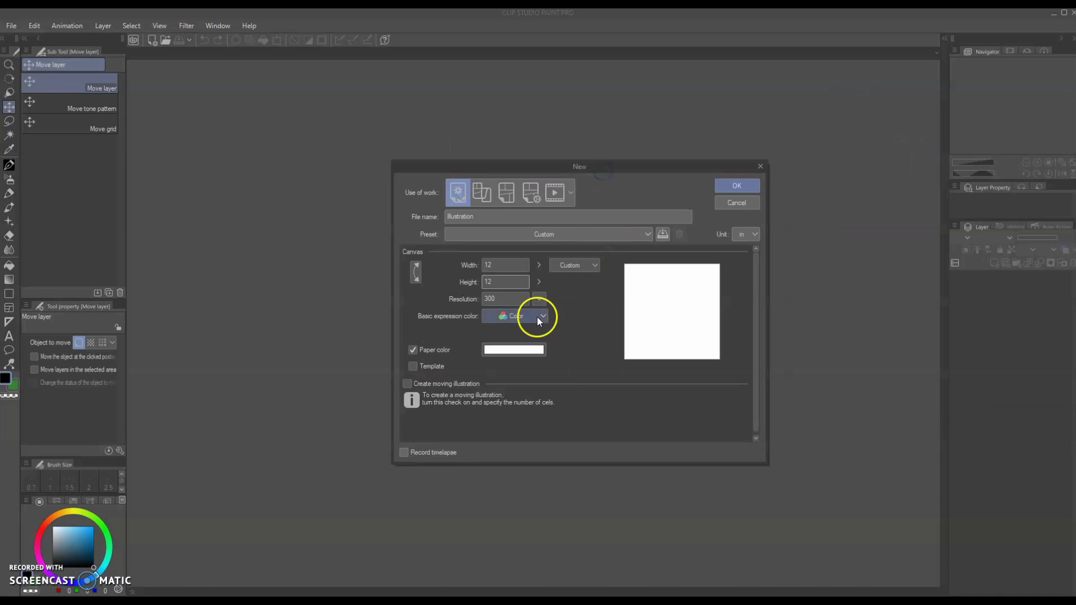
click(498, 353)
drag(398, 283, 398, 287)
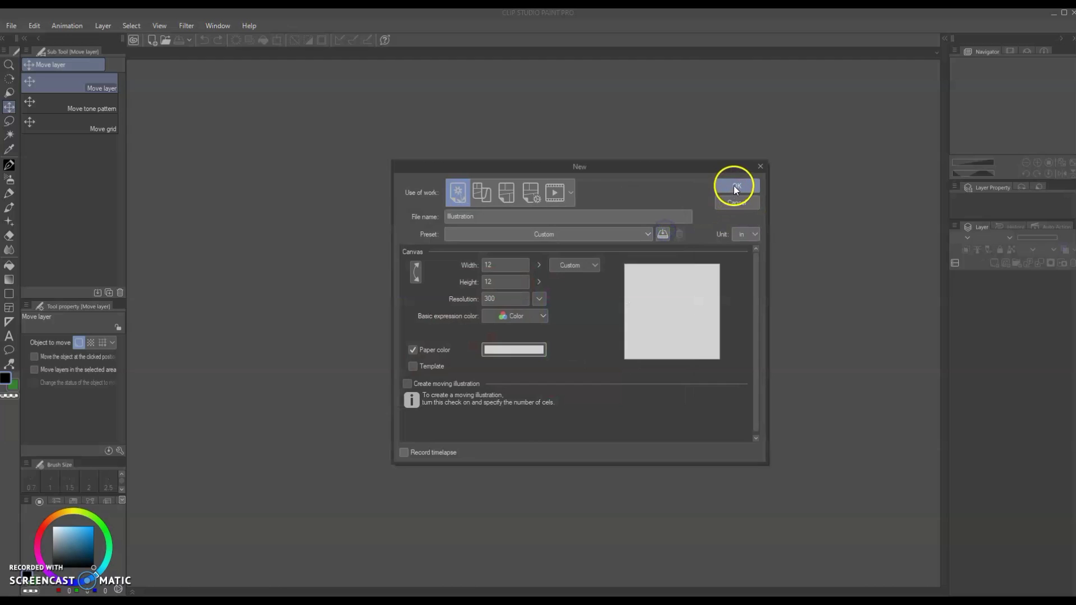
click(736, 185)
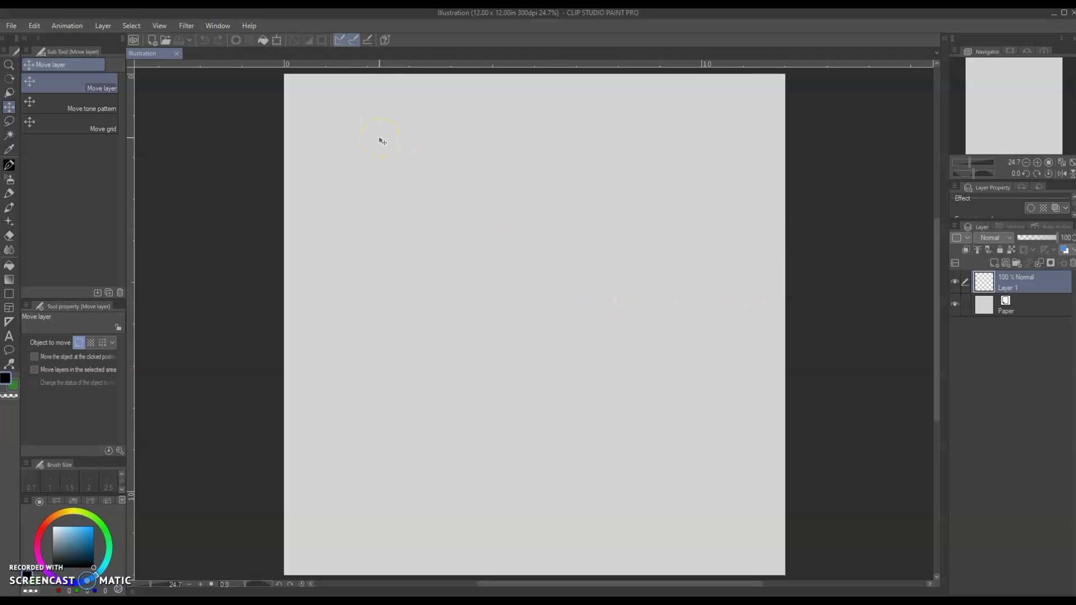
Step: Lower the stabilization of the kuyas brush of magical goodness to 11 and write test lettering on the canvas
click(9, 167)
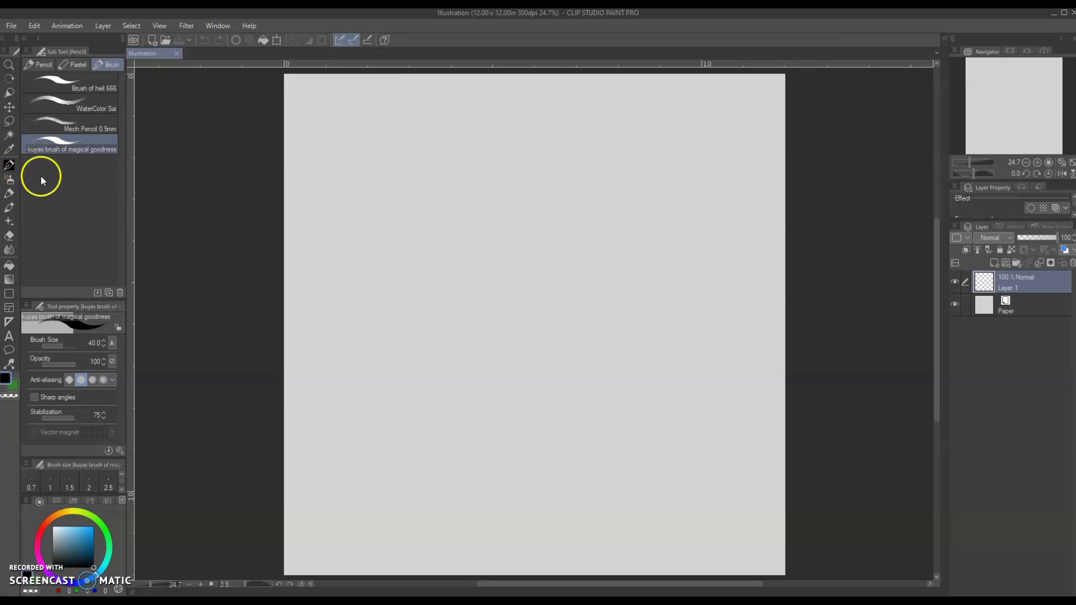
drag(62, 300, 53, 220)
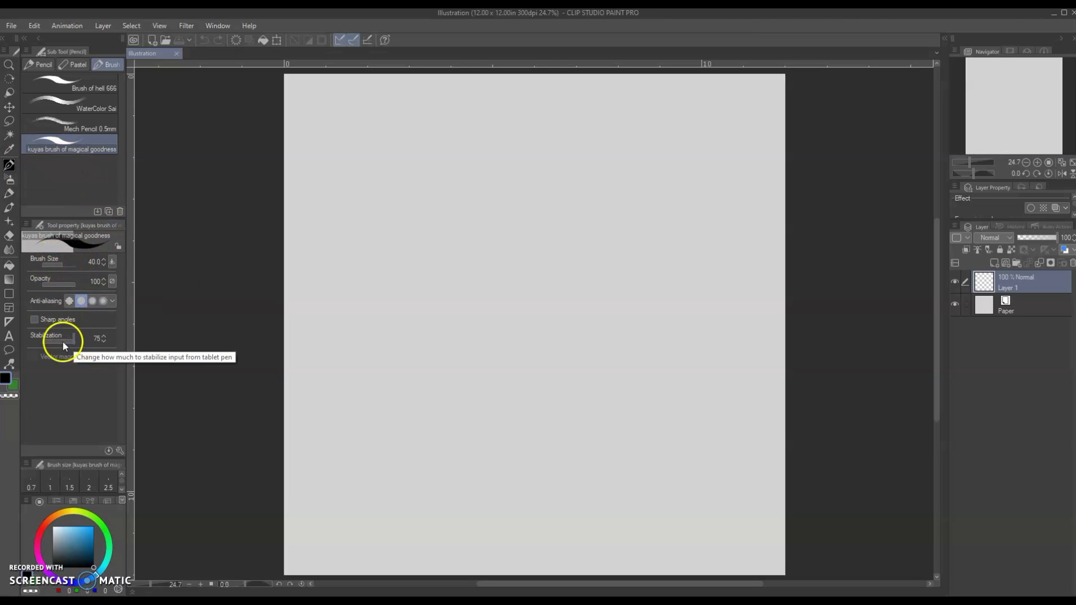
mouse_move(62, 341)
mouse_down()
mouse_move(52, 344)
mouse_move(62, 338)
mouse_up()
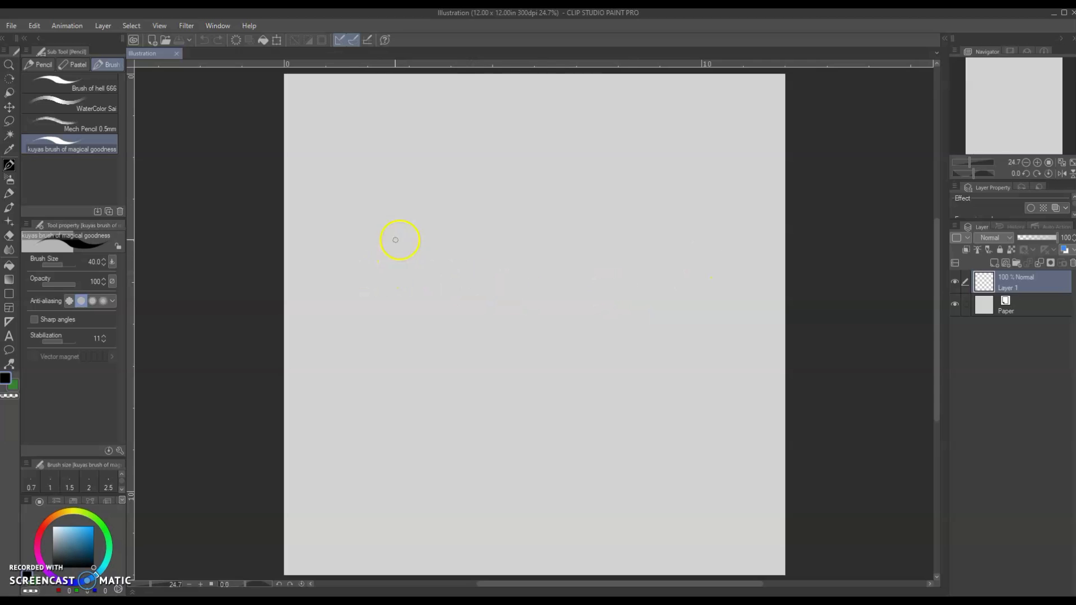
mouse_move(393, 246)
mouse_down()
mouse_move(393, 299)
mouse_move(411, 247)
mouse_move(461, 280)
mouse_move(489, 277)
mouse_move(546, 243)
mouse_move(515, 305)
mouse_move(574, 379)
mouse_move(648, 344)
mouse_move(692, 284)
mouse_up()
mouse_move(347, 401)
mouse_down()
mouse_move(350, 421)
mouse_move(362, 375)
mouse_move(396, 425)
mouse_move(443, 397)
mouse_move(476, 404)
mouse_move(497, 353)
mouse_move(522, 389)
mouse_up()
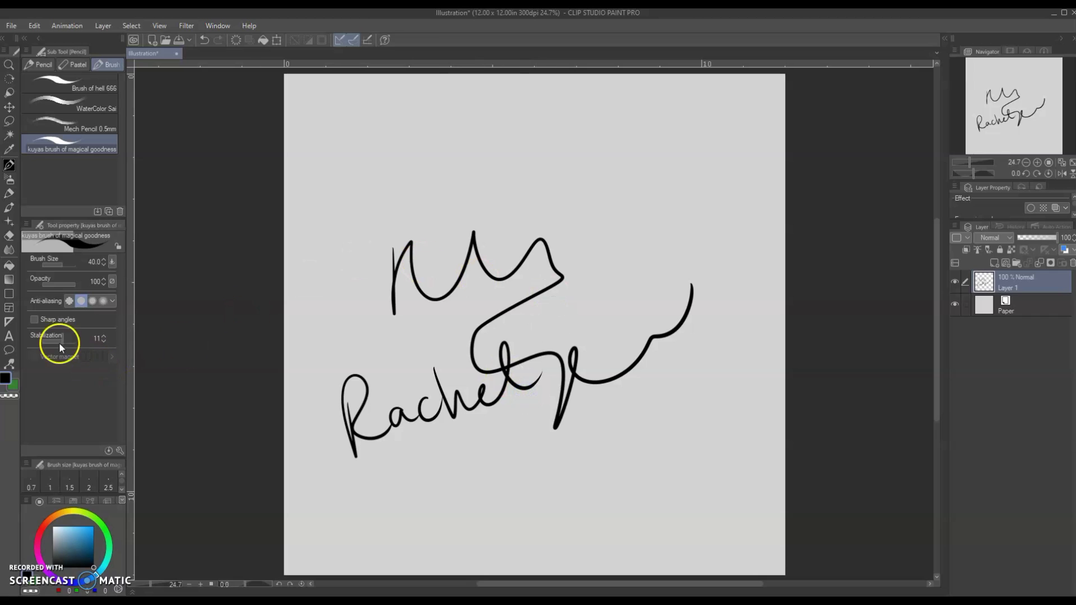
Step: Write a name below the first lettering with stabilization 0, and repeat it alongside with stabilization 100
mouse_move(362, 485)
mouse_down()
mouse_move(399, 514)
mouse_move(411, 496)
mouse_move(404, 505)
mouse_move(424, 502)
mouse_move(434, 464)
mouse_move(450, 497)
mouse_move(495, 468)
mouse_move(511, 483)
mouse_up()
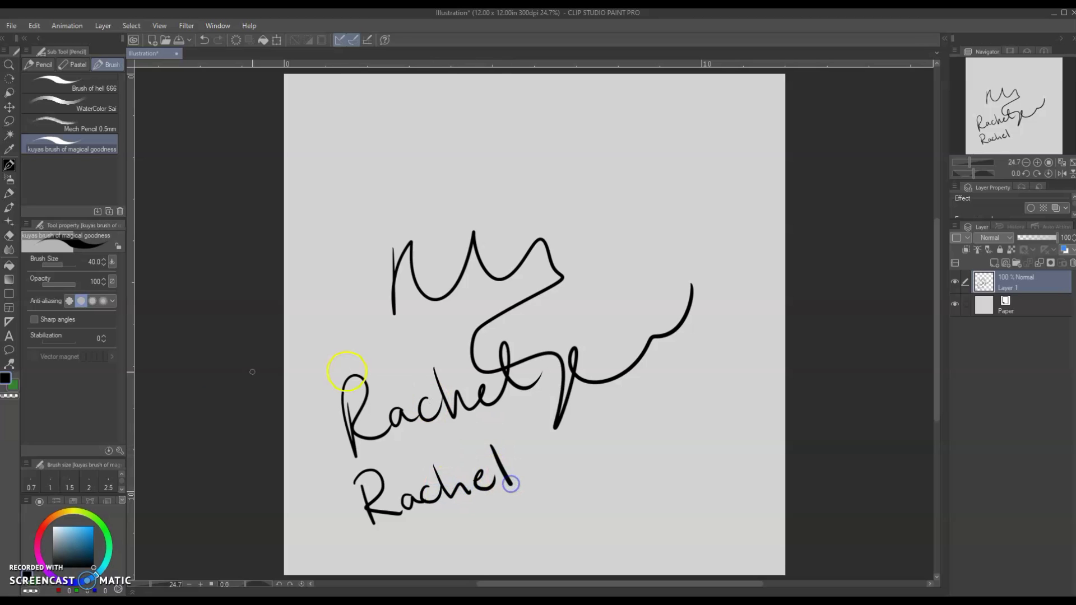
click(58, 341)
drag(60, 344, 78, 342)
mouse_move(538, 471)
mouse_down()
mouse_move(560, 501)
mouse_move(560, 444)
mouse_move(554, 486)
mouse_move(588, 460)
mouse_move(602, 476)
mouse_move(600, 455)
mouse_move(617, 472)
mouse_move(617, 442)
mouse_move(612, 459)
mouse_move(632, 466)
mouse_move(639, 445)
mouse_move(625, 423)
mouse_move(645, 460)
mouse_move(648, 429)
mouse_move(671, 449)
mouse_move(662, 416)
mouse_move(672, 442)
mouse_move(689, 420)
mouse_move(682, 381)
mouse_move(681, 425)
mouse_move(692, 436)
mouse_move(709, 430)
mouse_move(714, 372)
mouse_up()
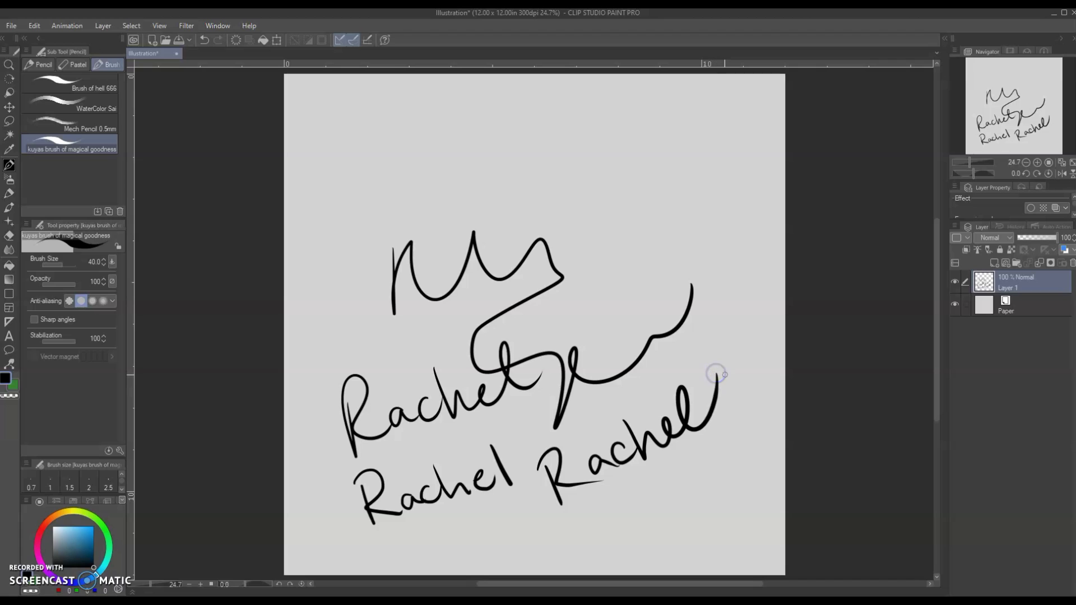
Step: Set the stabilization to 38 and draw overlapping zigzag test strokes above the lettering
drag(78, 341, 74, 343)
mouse_move(374, 195)
mouse_down()
mouse_move(376, 152)
mouse_move(412, 222)
mouse_move(430, 153)
mouse_move(426, 214)
mouse_move(470, 202)
mouse_move(452, 158)
mouse_up()
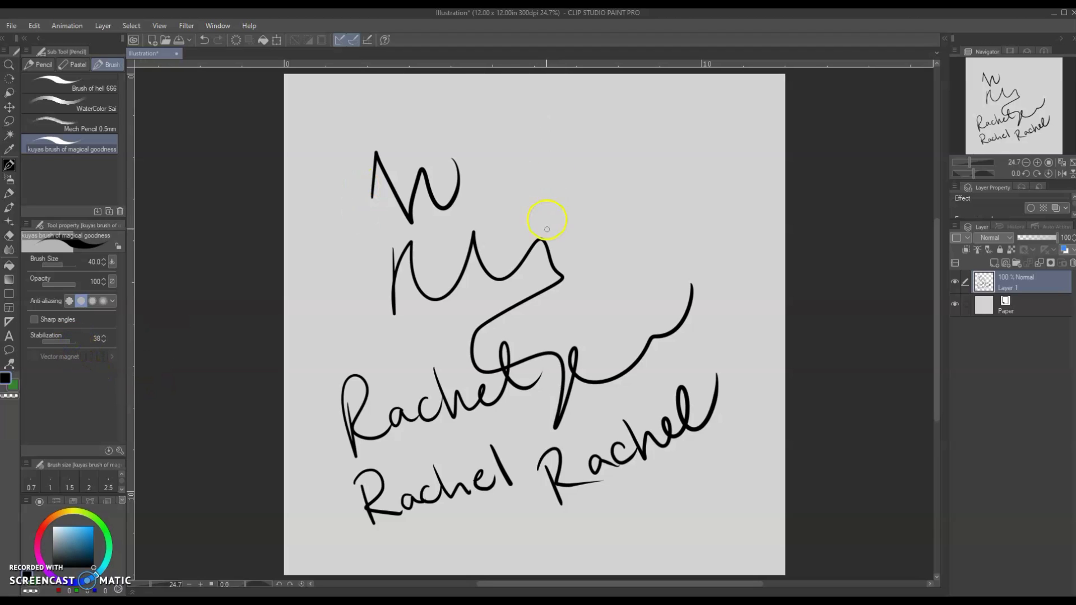
mouse_move(376, 145)
mouse_down()
mouse_move(412, 211)
mouse_move(414, 159)
mouse_move(422, 186)
mouse_move(459, 210)
mouse_move(456, 149)
mouse_up()
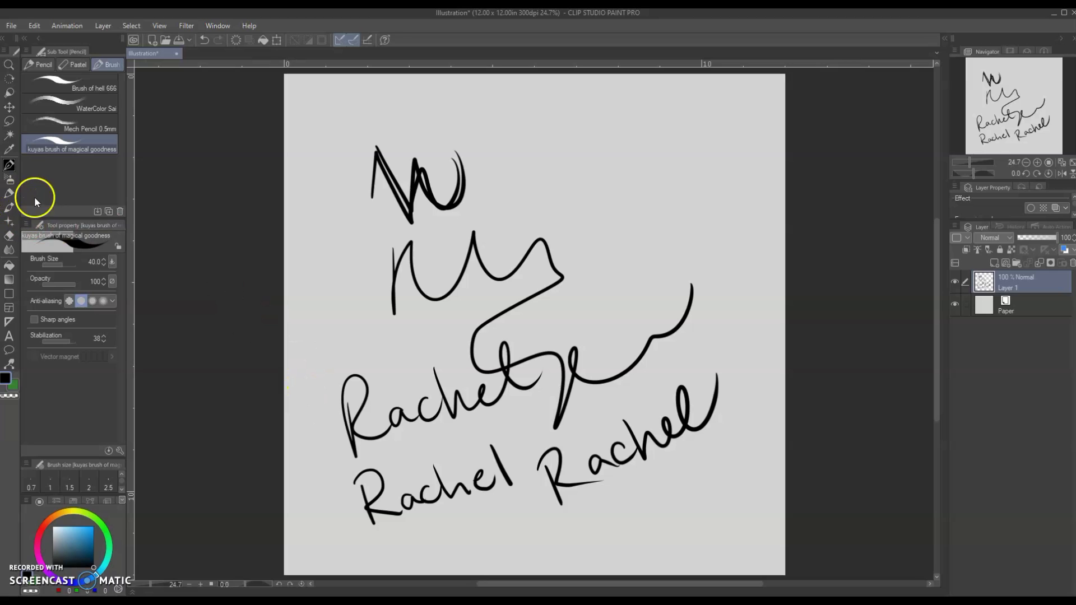
Step: Delete the layer holding the test strokes and add a new raster layer above the paper
key(Delete)
click(534, 229)
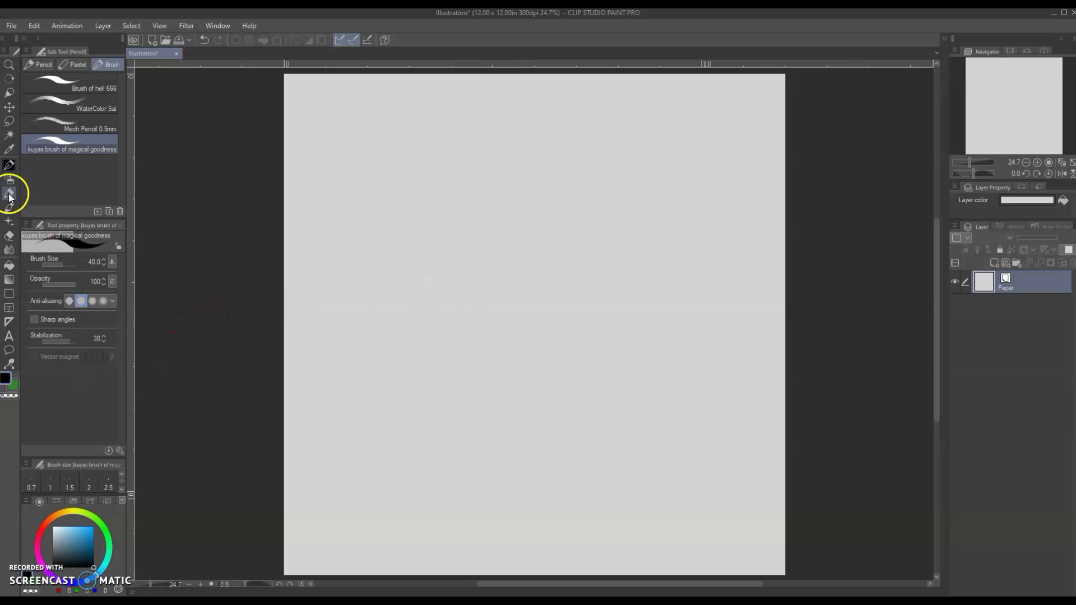
click(11, 238)
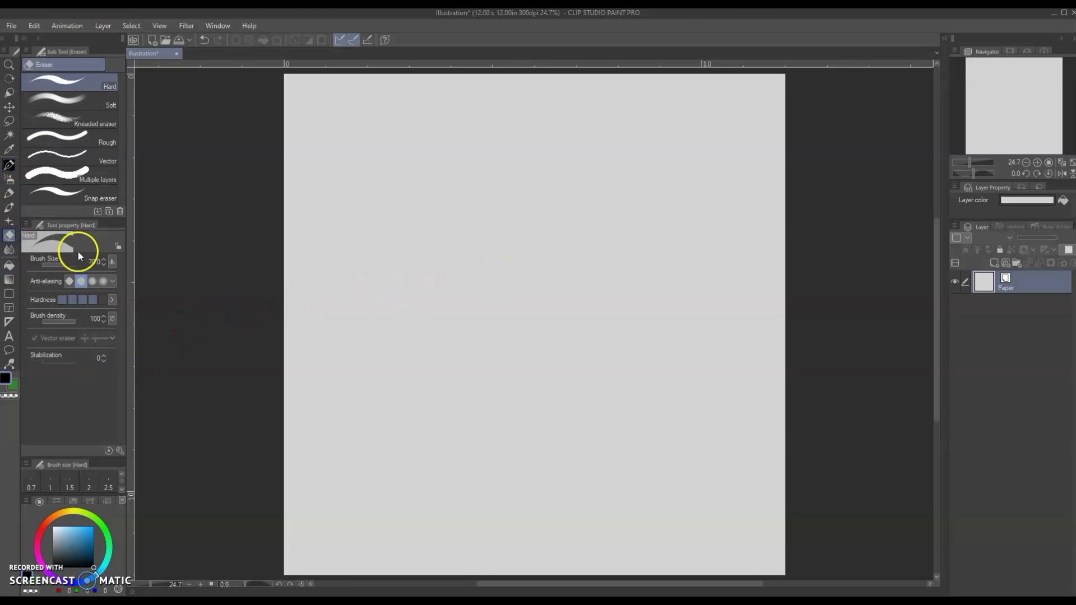
click(9, 179)
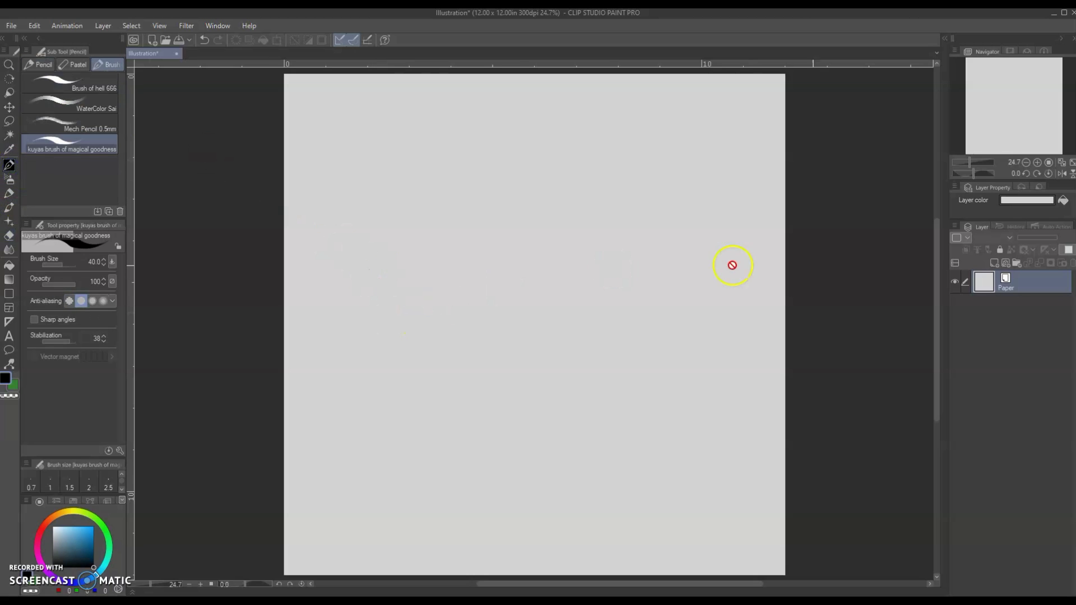
click(994, 263)
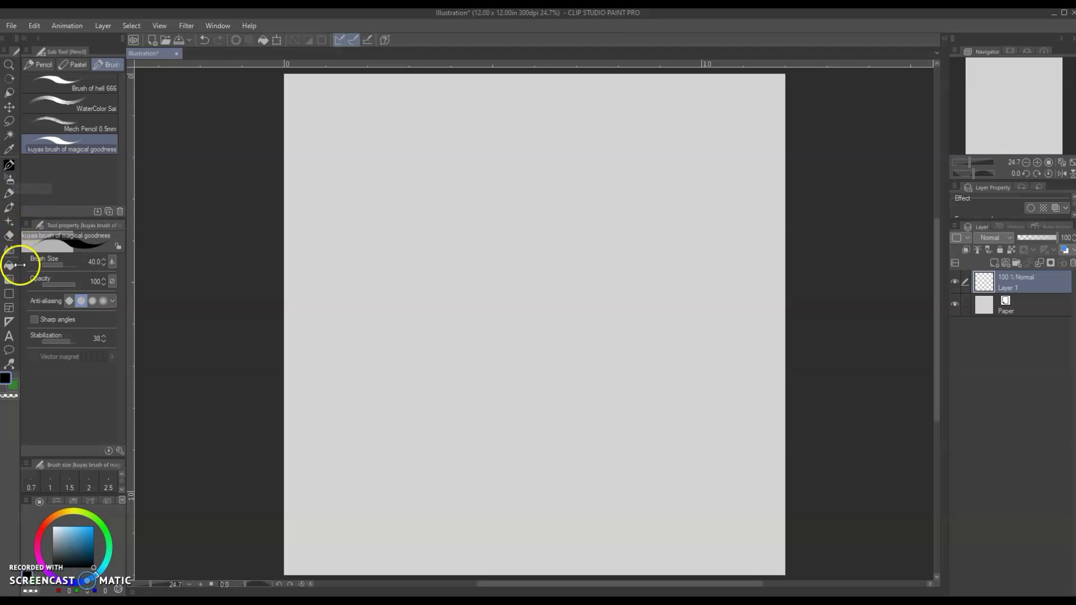
Step: Show the grid and draw a five-sided pointed border along it with straight lines, about 9 inches tall and 4 inches wide at the base
click(161, 27)
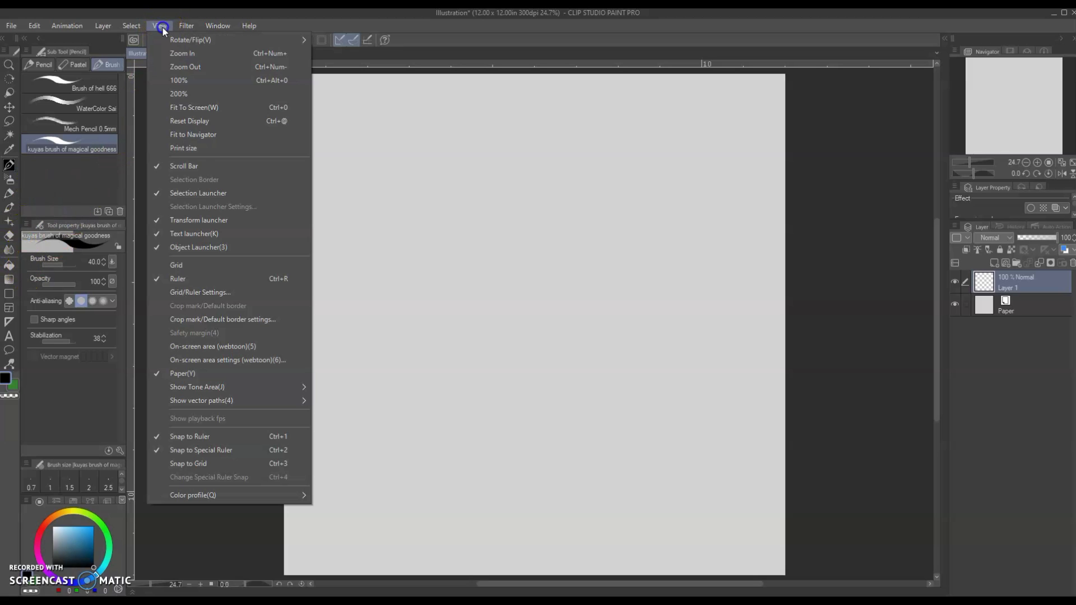
click(180, 265)
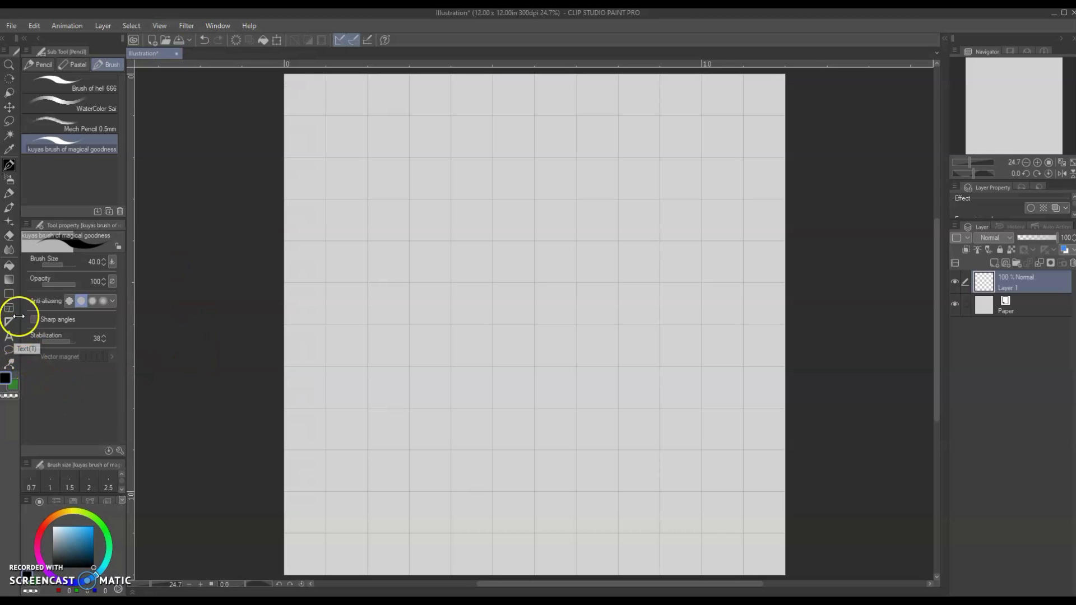
click(9, 293)
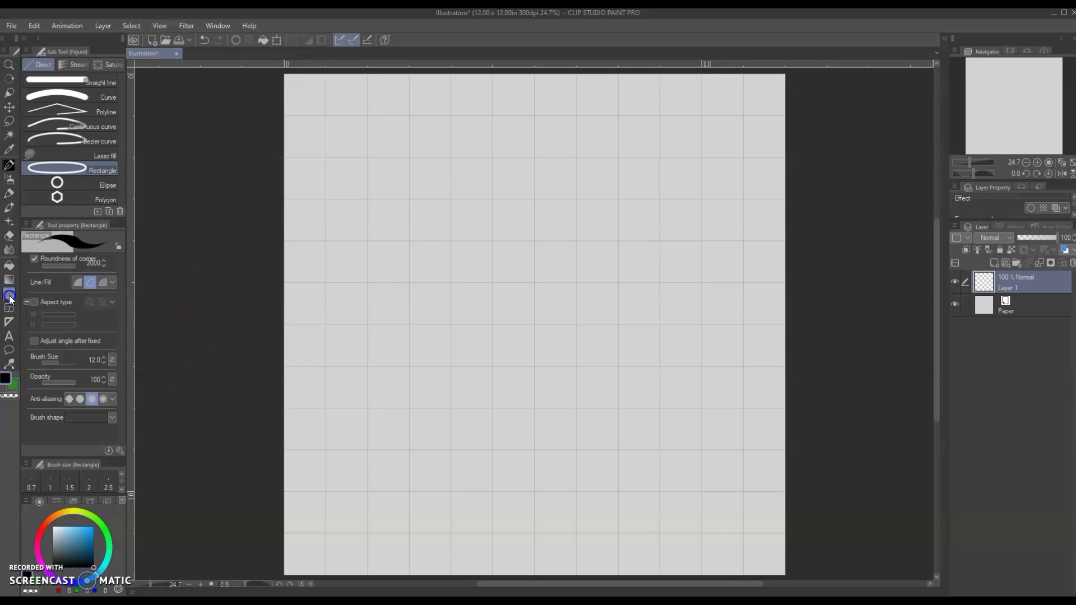
click(85, 82)
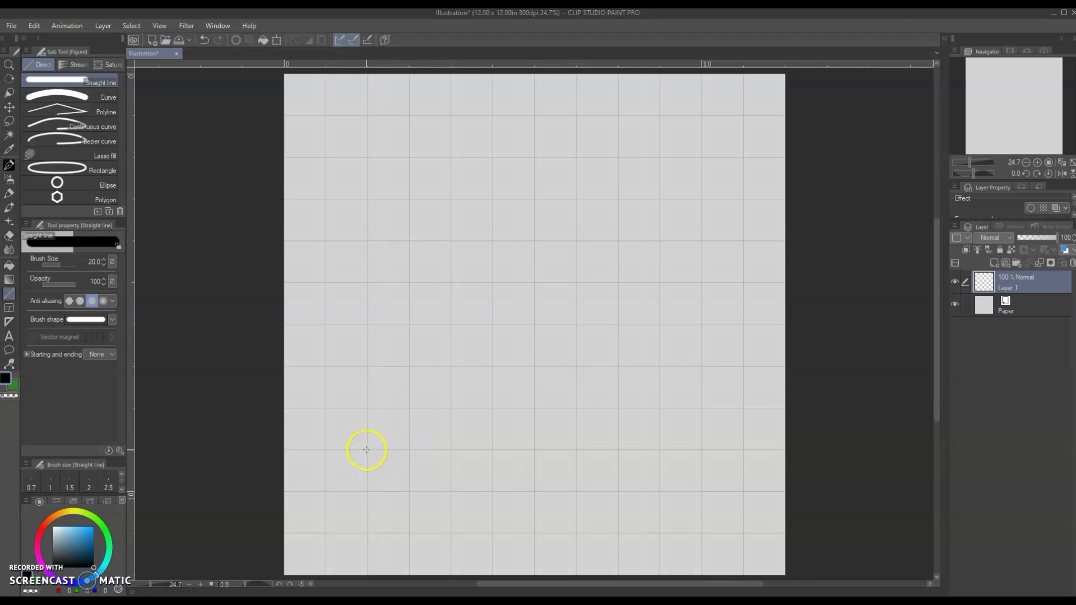
mouse_move(367, 450)
mouse_down()
mouse_move(471, 223)
mouse_move(532, 120)
mouse_move(445, 113)
mouse_move(454, 115)
mouse_move(397, 177)
mouse_move(410, 201)
mouse_move(368, 201)
mouse_up()
key(ctrl+z)
mouse_move(409, 493)
mouse_down()
mouse_move(367, 199)
mouse_move(495, 119)
mouse_move(618, 198)
mouse_move(576, 493)
mouse_up()
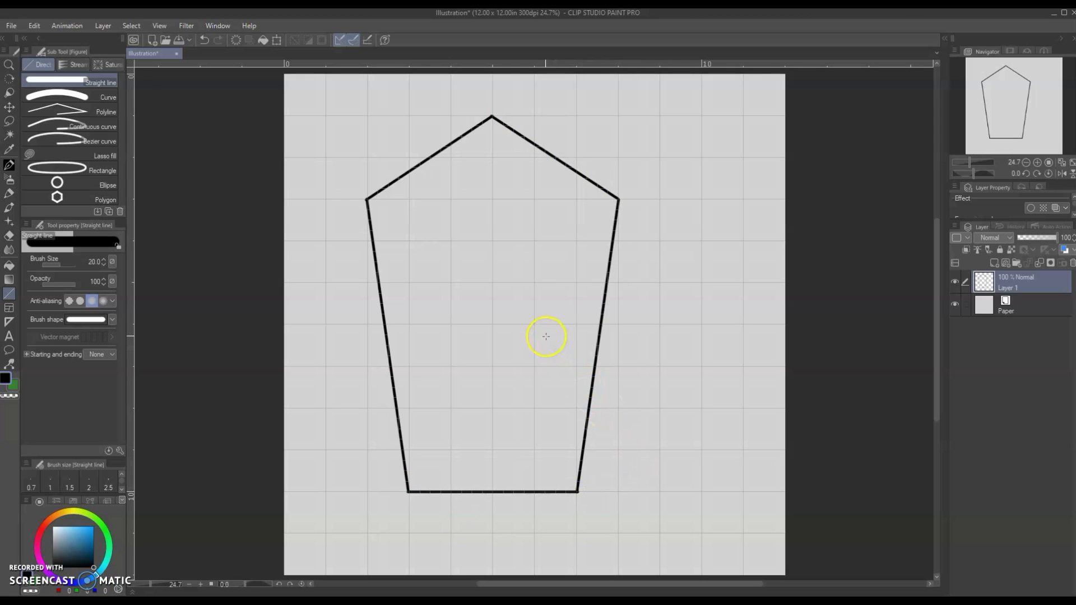
Step: Rename the outline's layer border and add a new layer above it named ugly fern
double_click(1010, 289)
text(border)
key(Return)
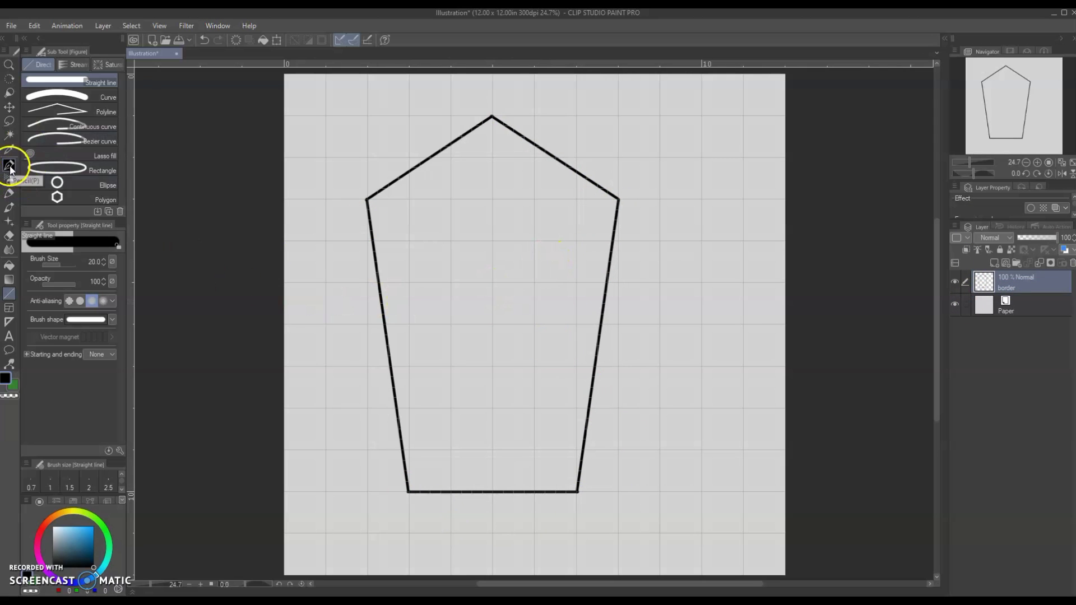
click(994, 263)
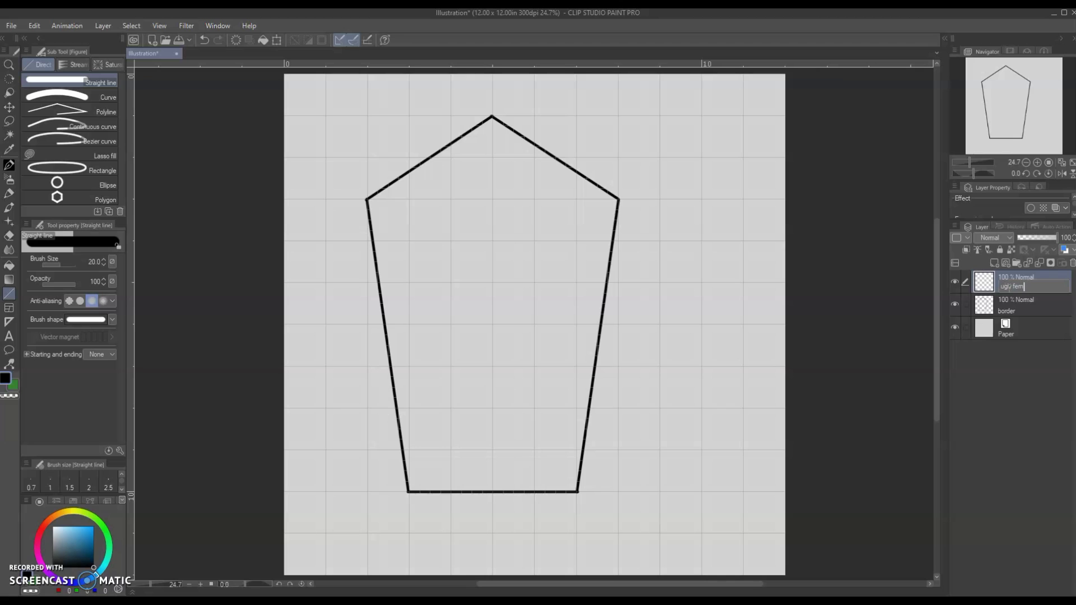
click(1009, 398)
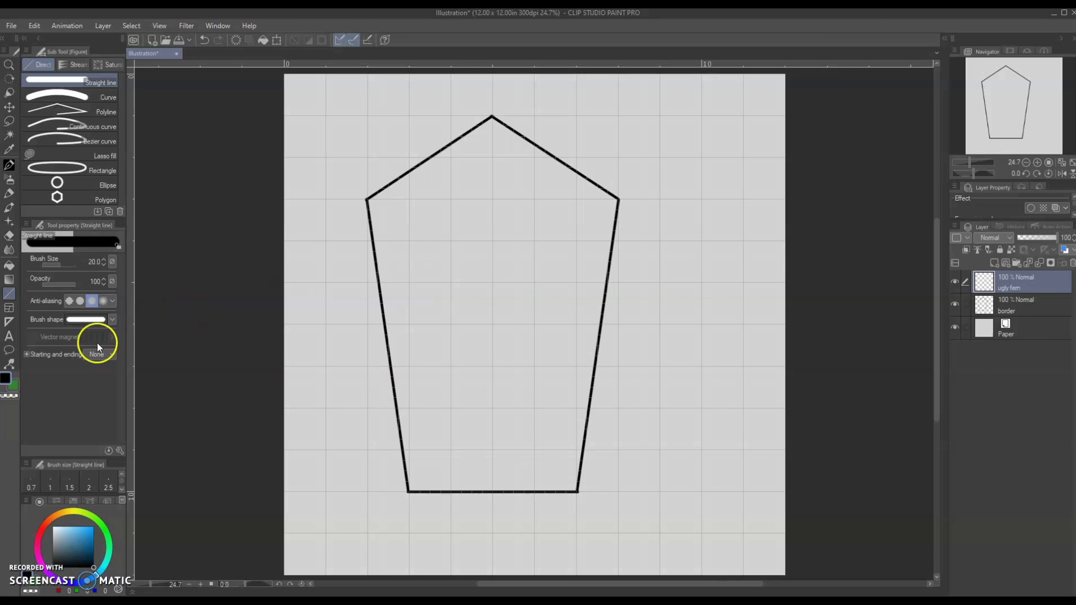
Step: Sketch a curving fern stem inside the border with stabilization 1 and add the lower leaflets on both sides
click(9, 165)
mouse_move(475, 490)
mouse_down()
mouse_move(574, 325)
mouse_move(481, 491)
mouse_move(600, 190)
mouse_up()
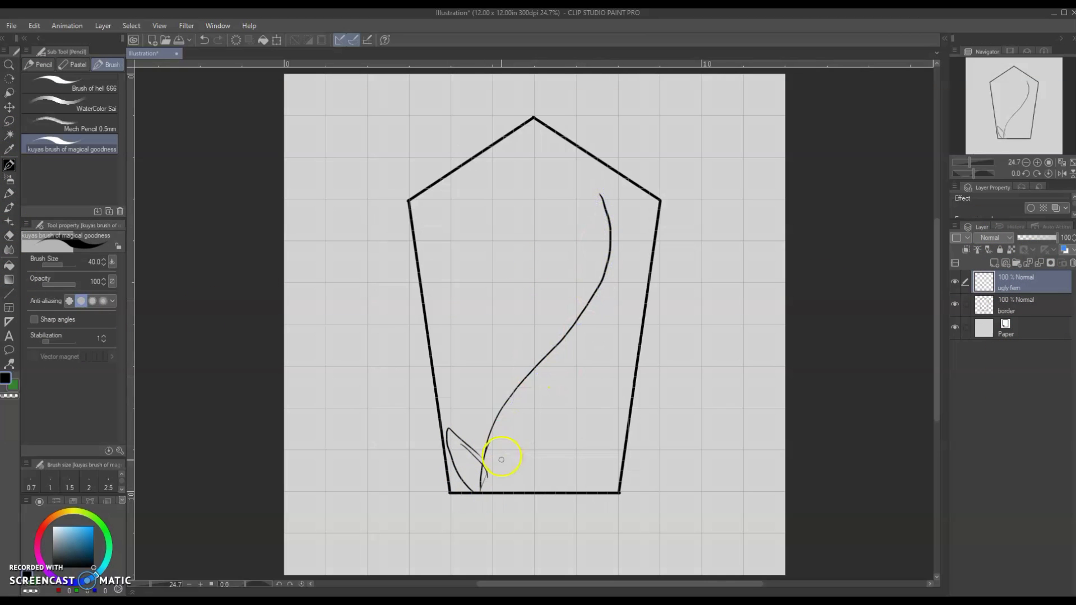
drag(481, 491, 526, 480)
key(ctrl+z)
key(e)
key(p)
mouse_move(452, 427)
mouse_down()
mouse_move(474, 486)
mouse_move(560, 471)
mouse_up()
mouse_move(489, 454)
mouse_down()
mouse_move(425, 425)
mouse_move(563, 442)
mouse_move(485, 434)
mouse_move(443, 385)
mouse_up()
mouse_move(501, 403)
mouse_down()
mouse_move(511, 409)
mouse_move(499, 372)
mouse_move(459, 336)
mouse_move(523, 382)
mouse_move(567, 373)
mouse_move(538, 365)
mouse_move(492, 310)
mouse_up()
drag(493, 310, 555, 359)
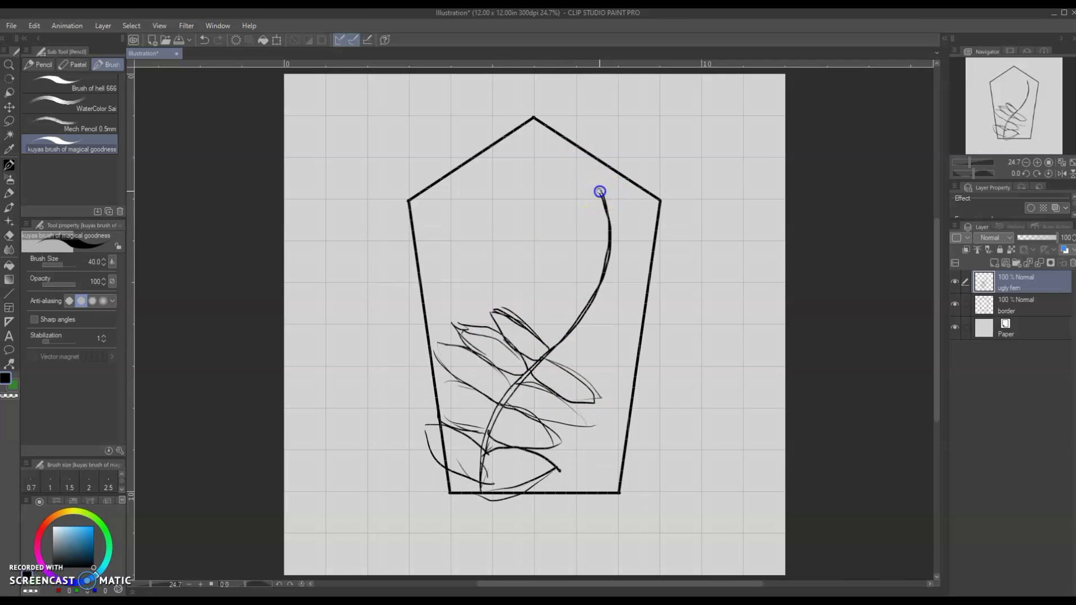
Step: Sketch progressively smaller leaflets along the left side of the upper fern stem and clean up the tip
mouse_move(597, 190)
mouse_down()
mouse_move(569, 161)
mouse_move(608, 207)
mouse_up()
mouse_move(507, 298)
mouse_down()
mouse_move(538, 344)
mouse_move(570, 304)
mouse_move(581, 317)
mouse_move(503, 289)
mouse_up()
key(ctrl+z)
mouse_move(567, 332)
mouse_down()
mouse_move(574, 298)
mouse_move(584, 303)
mouse_up()
drag(592, 300, 606, 264)
mouse_move(607, 250)
mouse_down()
mouse_move(572, 238)
mouse_move(613, 245)
mouse_up()
drag(608, 224, 574, 223)
key(e)
drag(581, 168, 594, 202)
Step: Sketch the leaflets on the right side of the upper stem up to the tip and reinforce the stem's base
key(p)
mouse_move(551, 350)
mouse_down()
mouse_move(612, 381)
mouse_move(622, 359)
mouse_up()
mouse_move(587, 313)
mouse_down()
mouse_move(629, 332)
mouse_move(611, 328)
mouse_move(589, 384)
mouse_move(639, 270)
mouse_move(641, 234)
mouse_move(612, 234)
mouse_up()
mouse_move(612, 229)
mouse_down()
mouse_move(636, 206)
mouse_move(618, 186)
mouse_up()
key(e)
mouse_move(591, 179)
mouse_down()
mouse_move(605, 200)
mouse_move(579, 206)
mouse_up()
key(p)
drag(487, 440, 482, 492)
Step: Add a layer named ugly fern curl and try to sketch a curled frond above the fern's left leaflets
click(993, 264)
double_click(1012, 287)
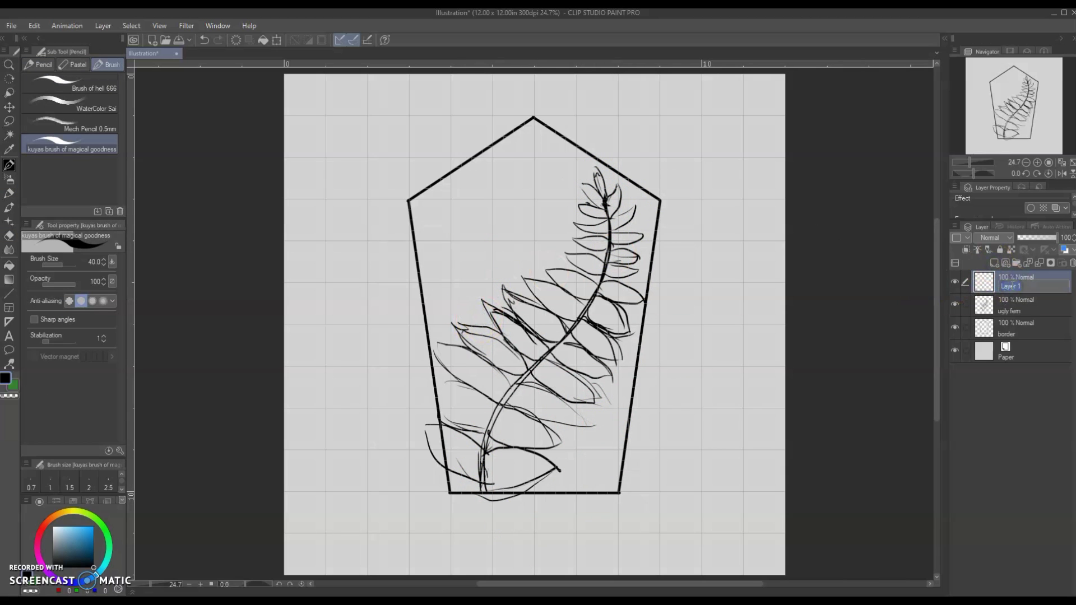
mouse_move(457, 337)
mouse_down()
mouse_move(432, 223)
mouse_move(450, 257)
mouse_move(448, 214)
mouse_up()
key(e)
drag(449, 213, 450, 251)
key(p)
mouse_move(453, 259)
mouse_down()
mouse_move(456, 234)
mouse_move(497, 240)
mouse_move(460, 230)
mouse_move(484, 243)
mouse_move(450, 250)
mouse_move(469, 223)
mouse_up()
key(ctrl+z)
key(ctrl+z)
key(ctrl+z)
Step: Redraw the frond as a tight double-line spiral, undo stray strokes and delete its layer
key(e)
key(p)
key(p)
mouse_move(466, 323)
mouse_down()
mouse_move(444, 266)
mouse_move(496, 225)
mouse_up()
mouse_move(493, 262)
mouse_down()
mouse_move(453, 219)
mouse_move(446, 235)
mouse_up()
key(ctrl+z)
key(ctrl+z)
mouse_move(497, 259)
mouse_down()
mouse_move(447, 239)
mouse_move(484, 266)
mouse_move(447, 223)
mouse_move(486, 232)
mouse_move(472, 213)
mouse_move(454, 231)
mouse_move(489, 220)
mouse_move(456, 249)
mouse_move(494, 226)
mouse_up()
key(ctrl+z)
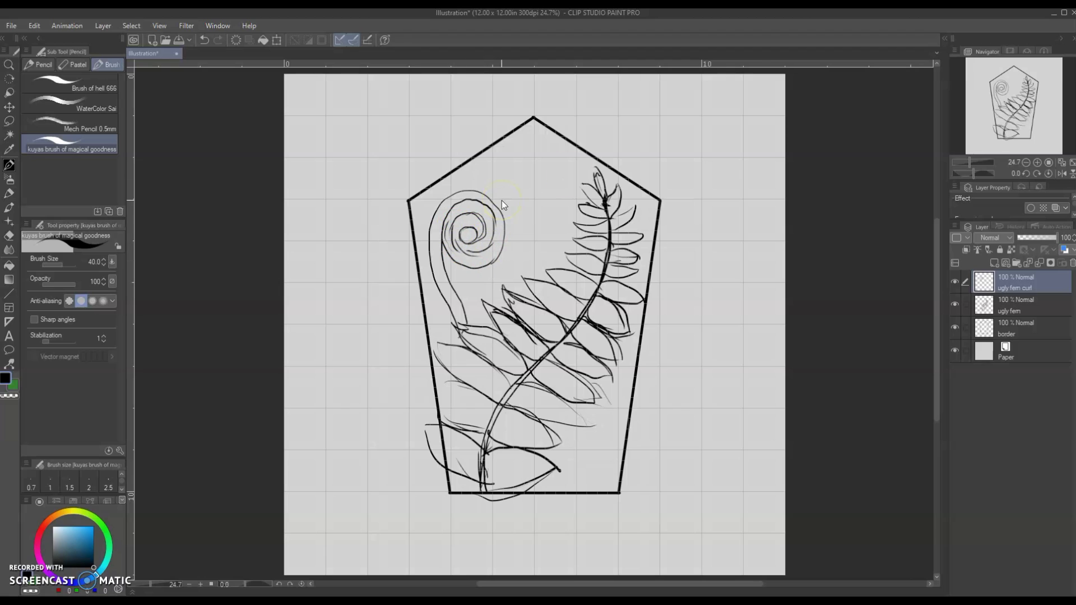
click(1072, 263)
Step: Add a layer named ugly curl and sketch a curled frond with a round head above the fern's left leaflets
click(994, 263)
double_click(1014, 287)
text(ugly)
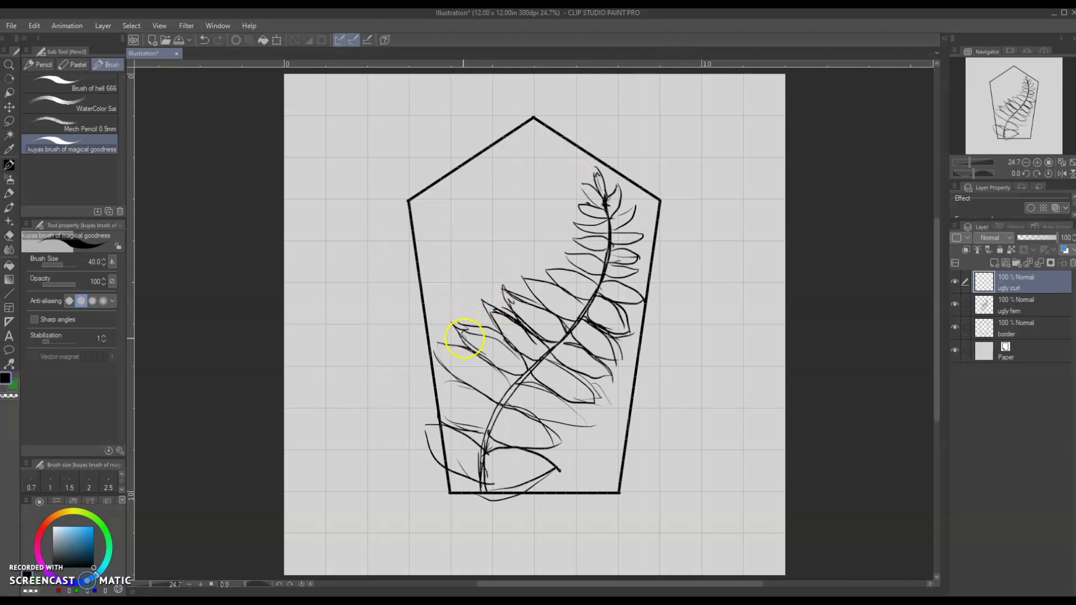
mouse_move(462, 329)
mouse_down()
mouse_move(442, 230)
mouse_move(480, 220)
mouse_move(493, 240)
mouse_move(474, 220)
mouse_up()
key(ctrl+z)
mouse_move(464, 329)
mouse_down()
mouse_move(432, 226)
mouse_move(496, 233)
mouse_up()
Step: Add another layer and draw a circle outline just below the border's peak with the Ellipse tool
click(994, 263)
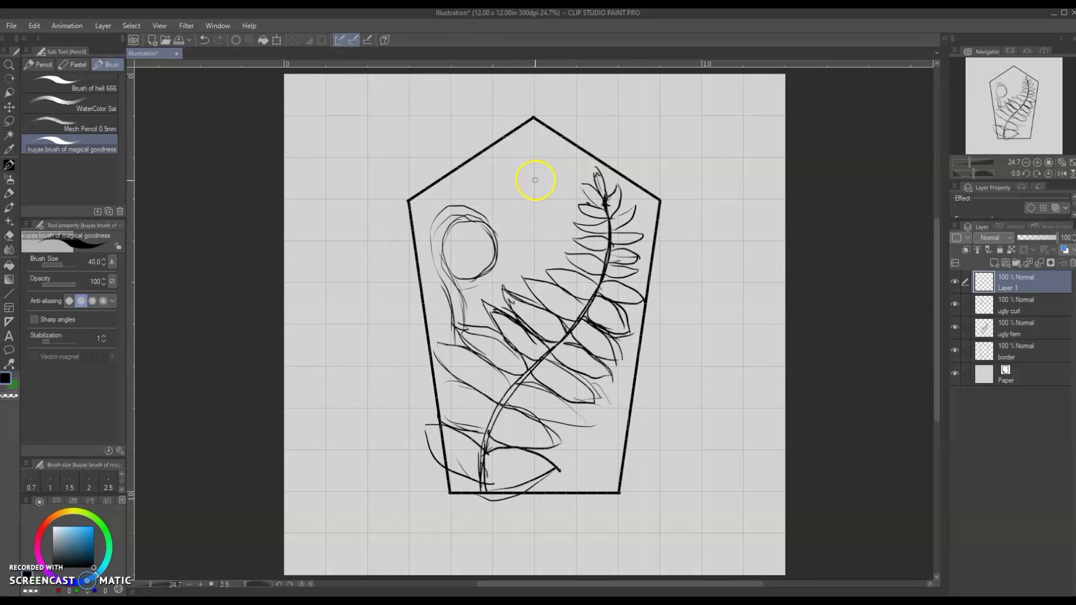
click(28, 577)
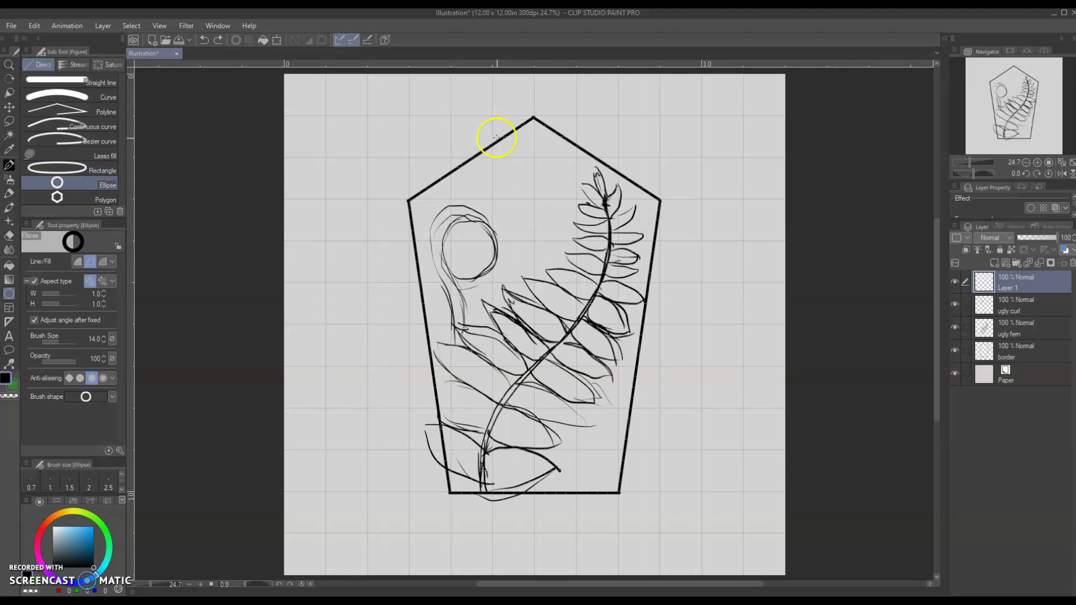
mouse_move(497, 137)
mouse_down()
mouse_move(591, 250)
mouse_move(577, 242)
mouse_move(586, 270)
mouse_move(550, 201)
mouse_up()
key(k)
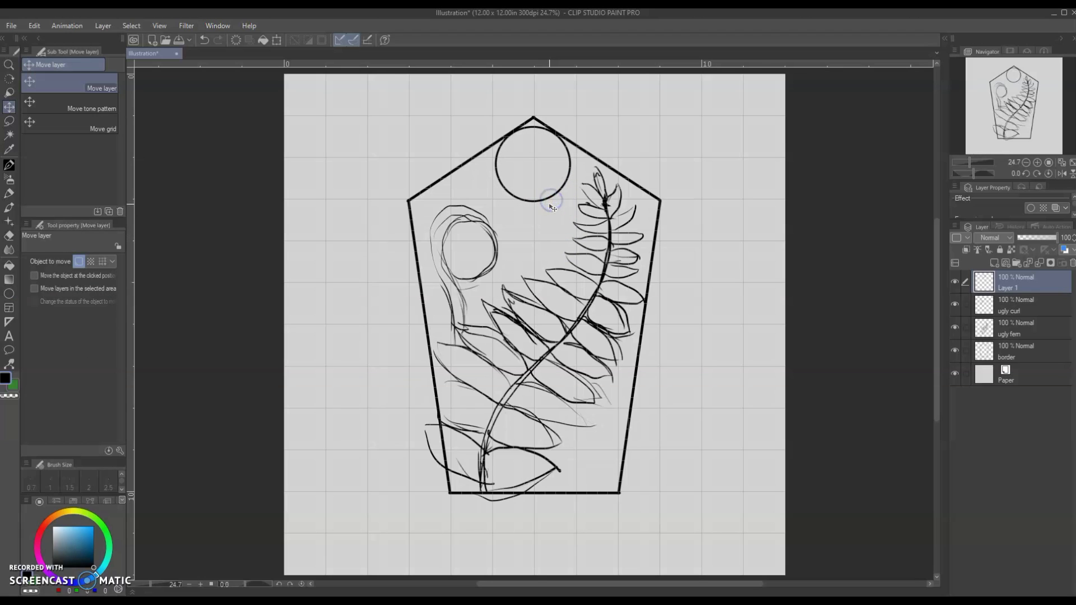
Step: Hide the circle's layer and toggle the ugly curl and ugly fern layers off and back on
click(955, 282)
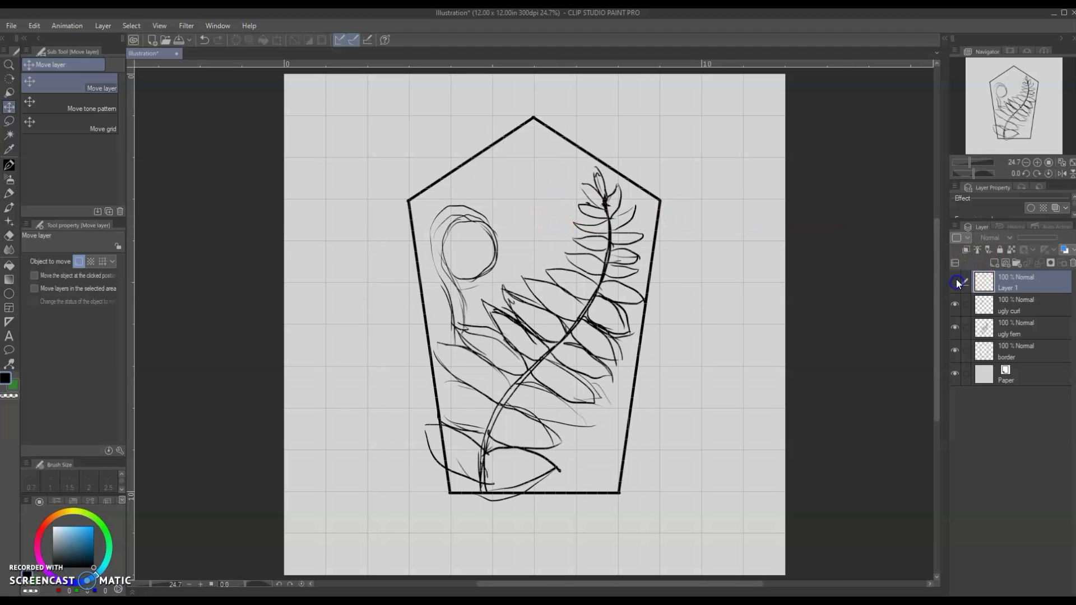
click(954, 305)
click(955, 306)
click(955, 328)
click(956, 328)
Step: Scale the ugly fern layer to 107%, rotate it 3.4 degrees and reposition it within the border
click(1011, 334)
key(ctrl+t)
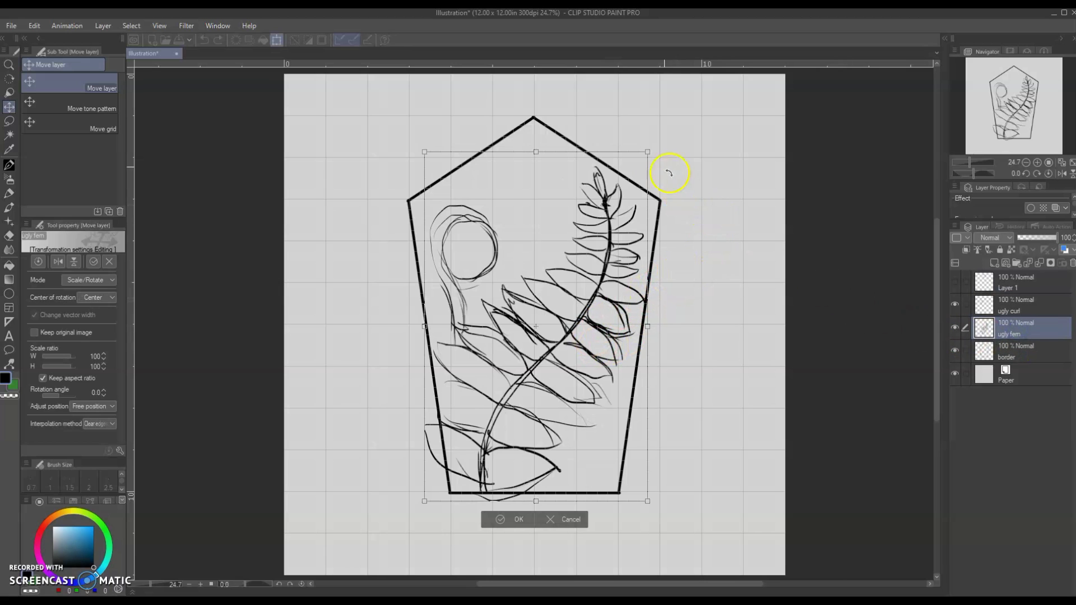
drag(649, 151, 677, 129)
drag(615, 258, 602, 269)
drag(687, 228, 691, 233)
drag(600, 286, 604, 284)
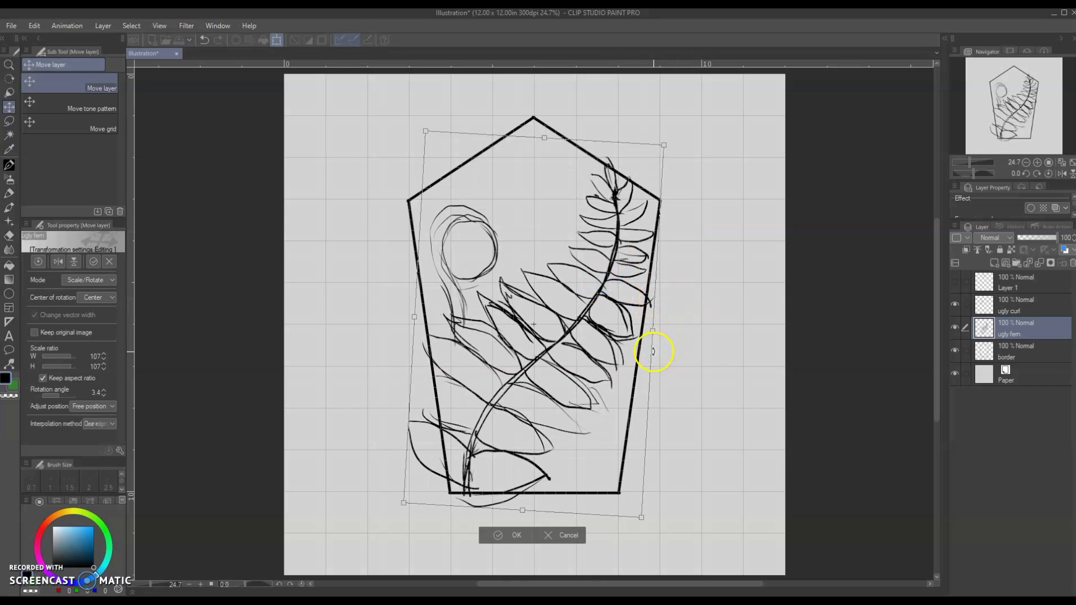
key(Return)
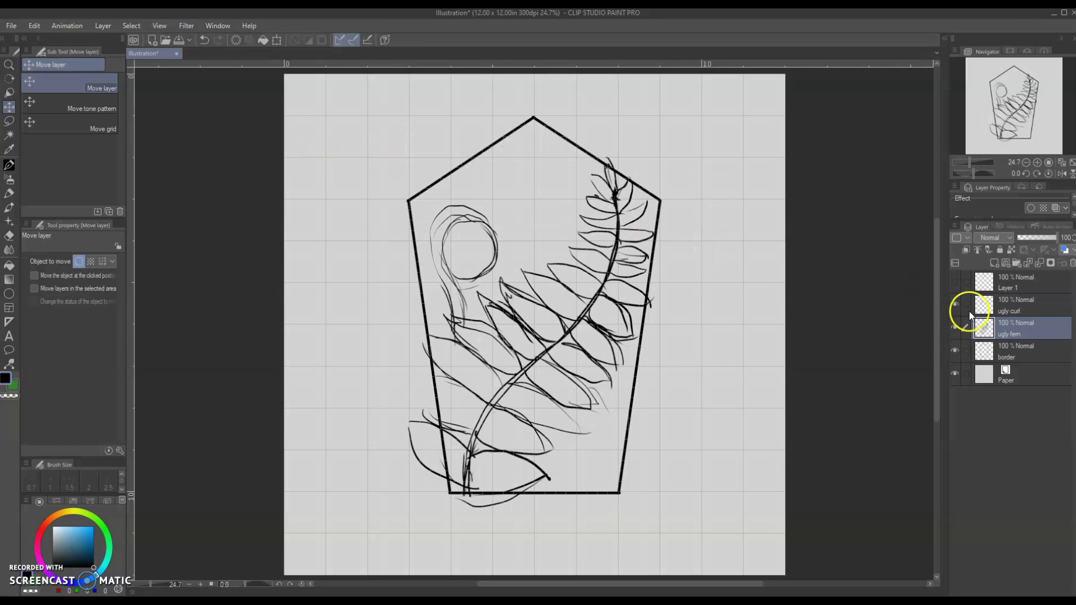
Step: Hide the border layer and add a layer named border 2 directly beneath ugly fern
click(956, 353)
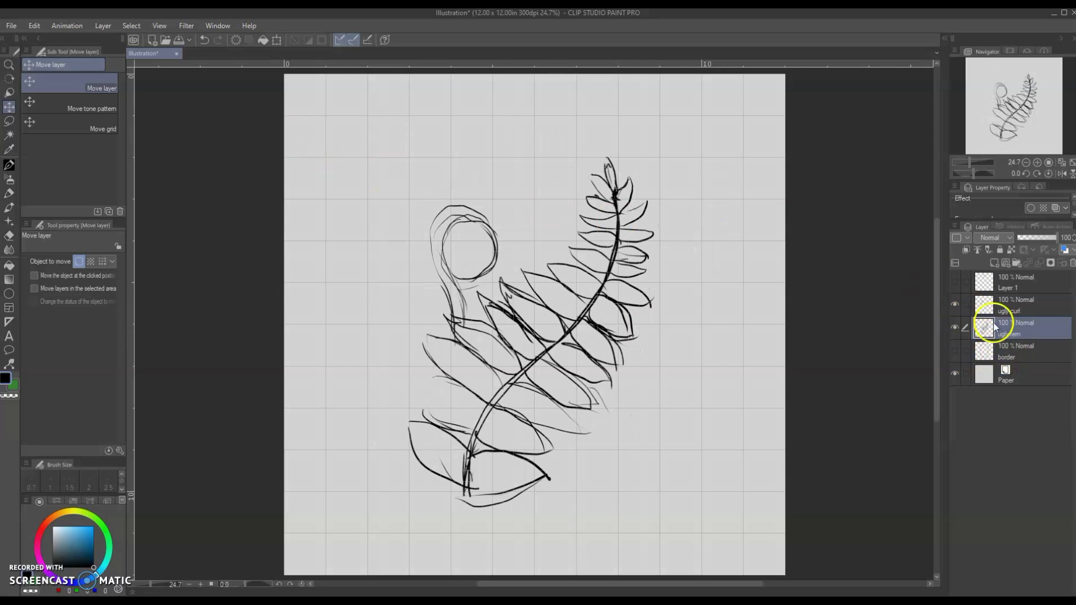
click(994, 263)
drag(1014, 333, 1012, 360)
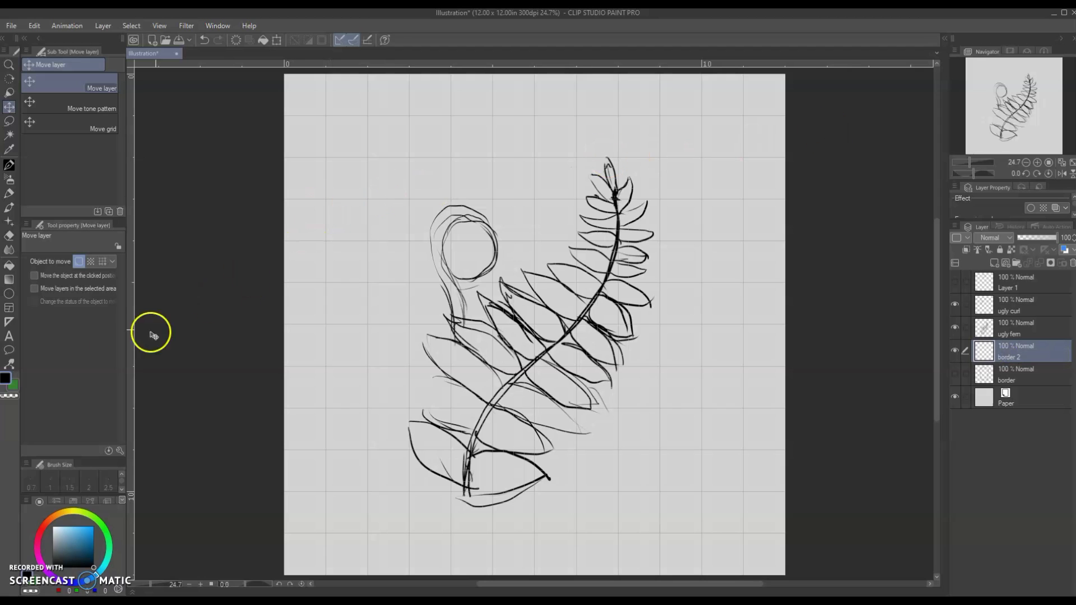
Step: Draw an upright oval with a 1.0 by 1.5 aspect ratio on border 2 and position it around the fern
click(9, 294)
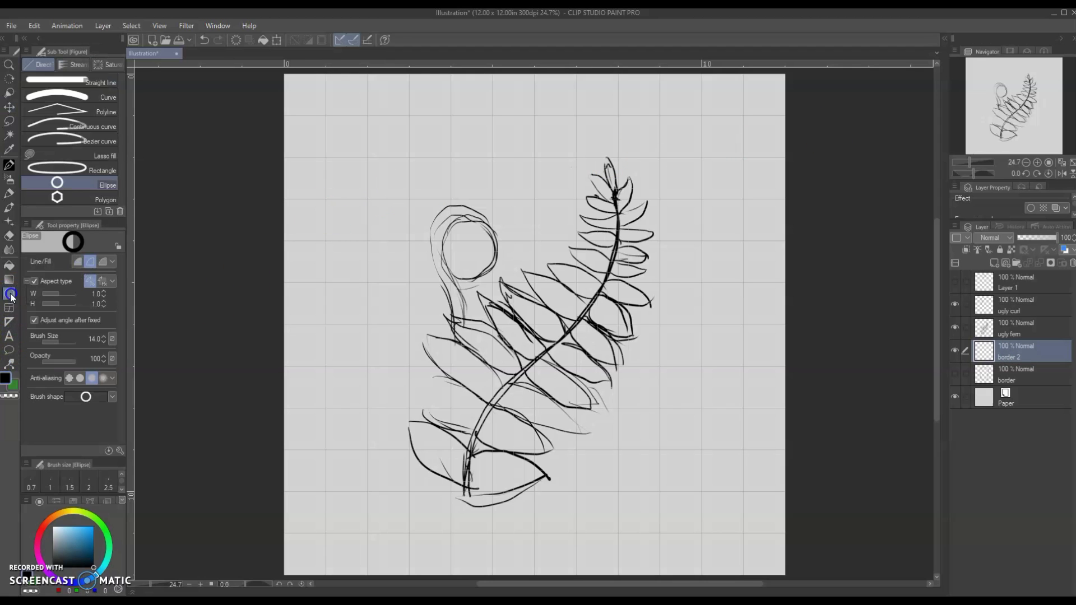
click(99, 170)
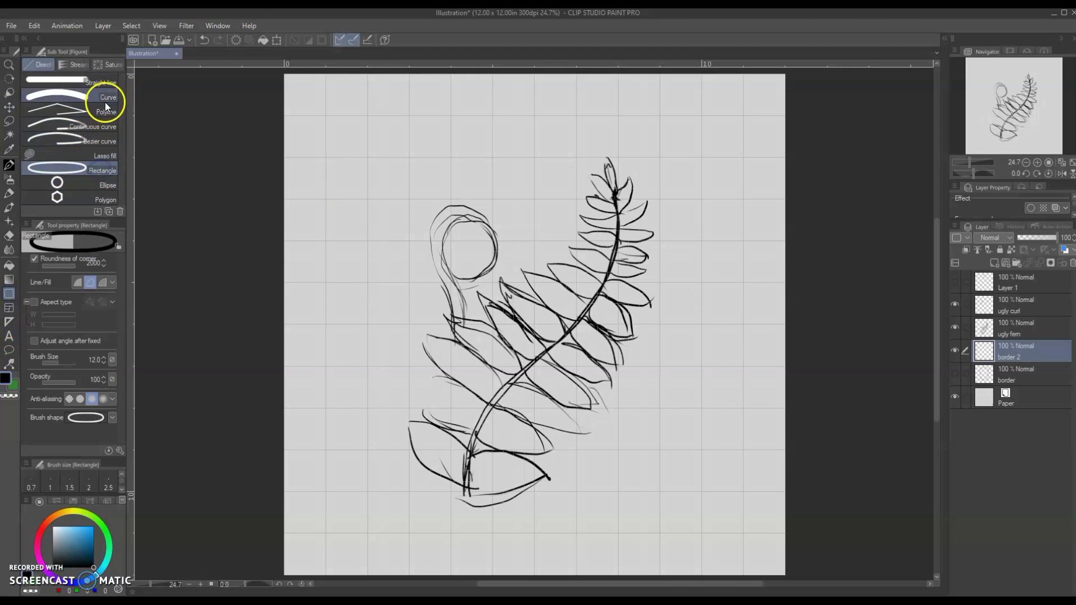
click(89, 185)
click(103, 290)
click(103, 297)
click(103, 291)
click(104, 304)
drag(353, 135, 639, 574)
click(644, 377)
key(k)
drag(644, 377, 689, 355)
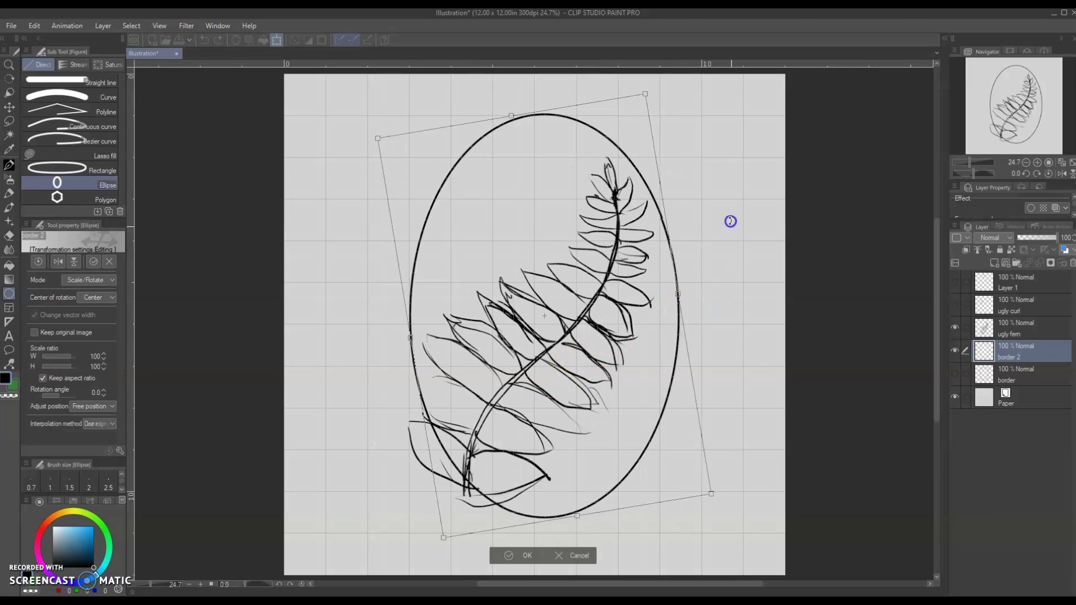
Step: Rotate the ugly fern about -14.8 degrees, fit it inside the oval and show the ugly curl layer
click(1023, 328)
key(ctrl+t)
drag(866, 340, 852, 249)
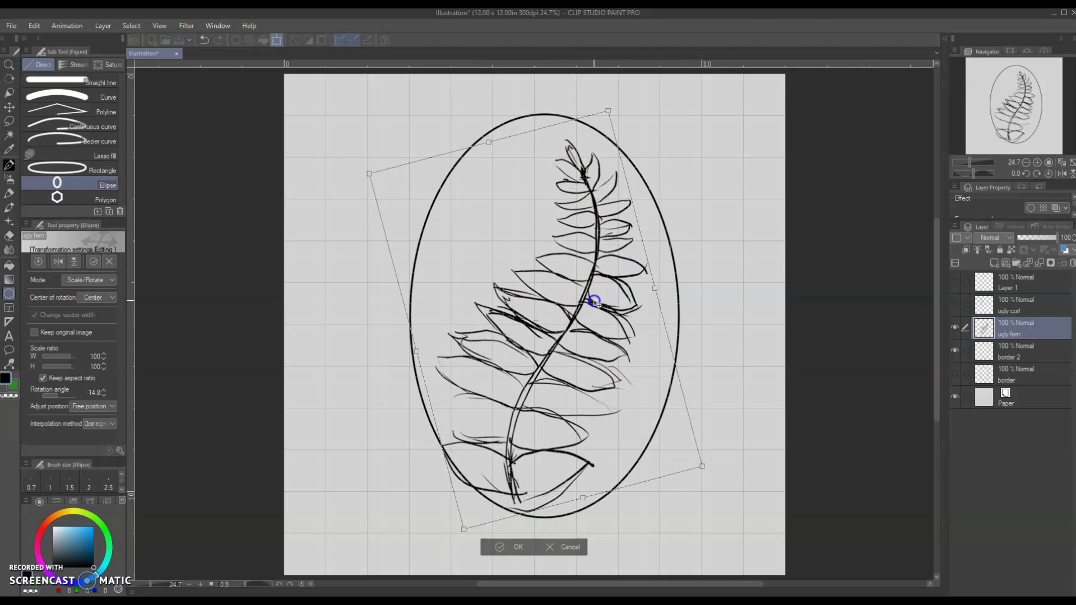
drag(593, 298, 584, 250)
key(Return)
click(956, 305)
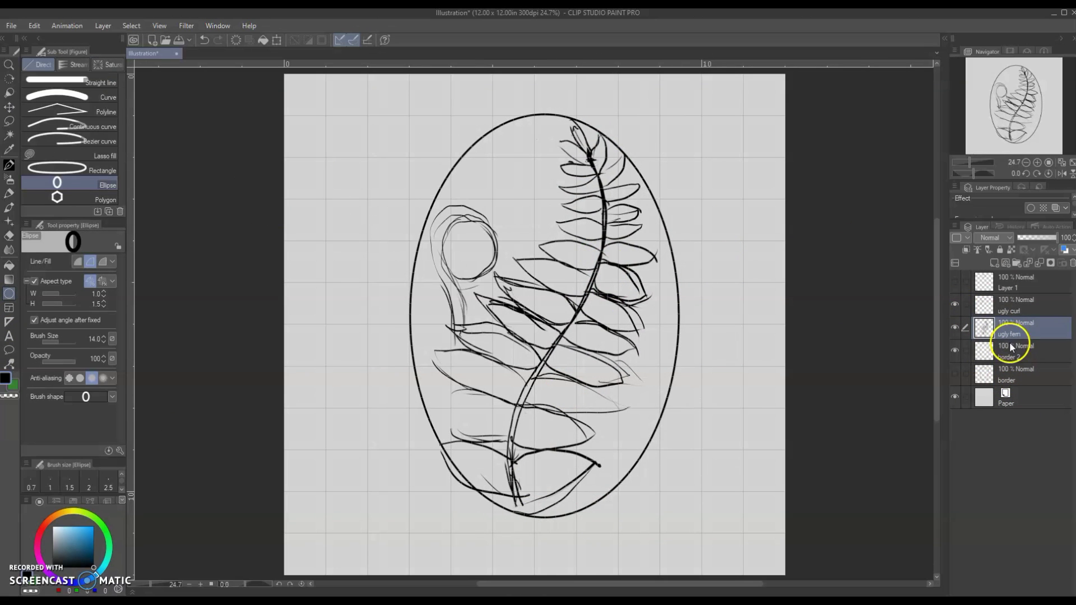
Step: Tilt the ugly curl about -20.8 degrees, shift it against the oval's left edge and hide its layer
click(1021, 306)
key(k)
drag(487, 272, 468, 331)
key(p)
key(p)
key(ctrl+t)
drag(483, 264, 488, 313)
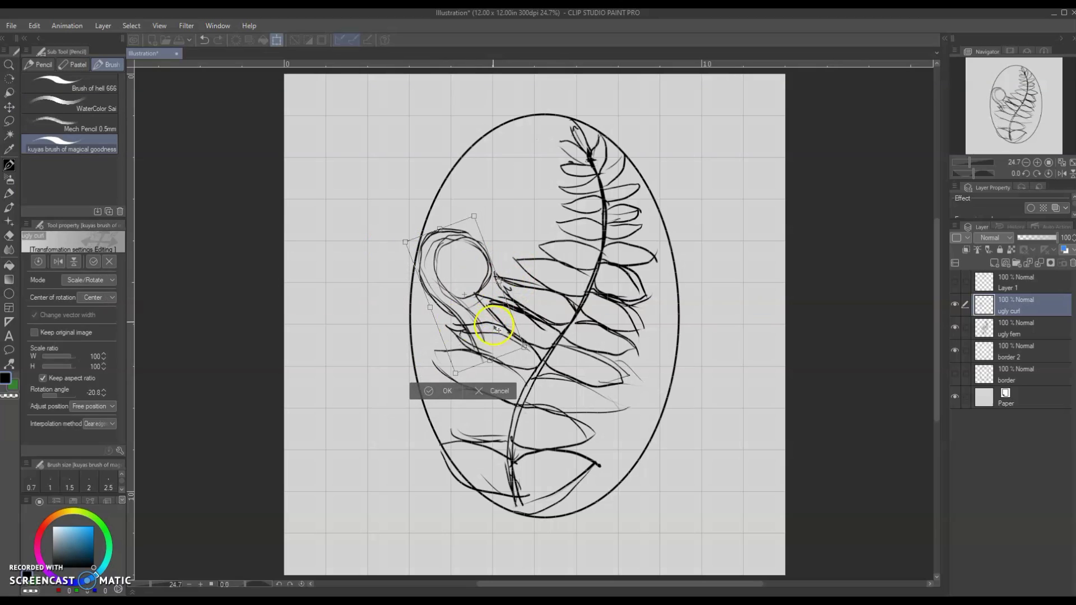
key(Return)
key(e)
click(955, 305)
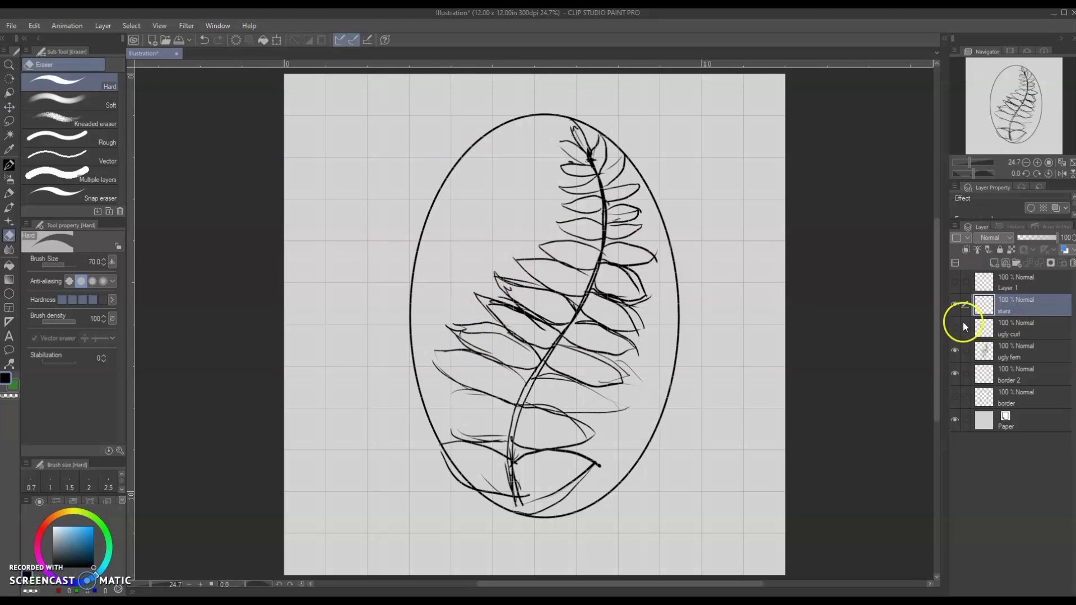
Step: Sketch small four-pointed stars in the oval's empty left side on a layer named stars
key(p)
mouse_move(469, 178)
mouse_down()
mouse_move(470, 194)
mouse_move(487, 199)
mouse_up()
mouse_move(471, 194)
mouse_down()
mouse_move(453, 206)
mouse_move(462, 199)
mouse_move(472, 212)
mouse_move(477, 198)
mouse_move(472, 222)
mouse_move(459, 203)
mouse_up()
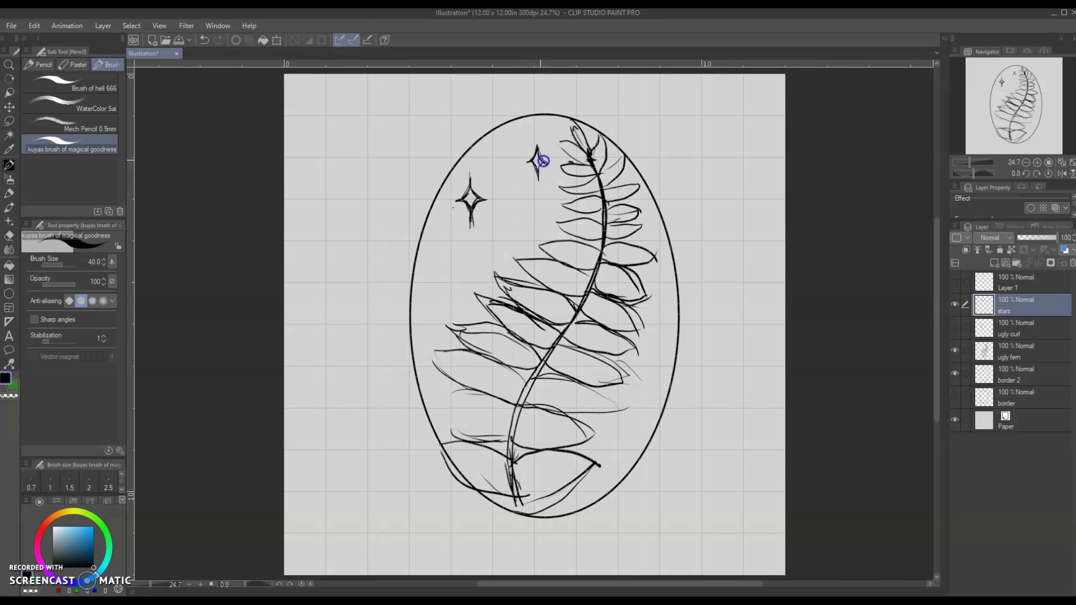
drag(441, 285, 448, 302)
Step: Try repositioning the star beside the fern's tip with a lasso selection
click(9, 121)
drag(538, 139, 532, 140)
click(9, 107)
drag(547, 181, 528, 202)
click(497, 230)
click(419, 229)
Step: Draw a circle with equal width and height between the upper star and the fern on a new layer
click(9, 294)
click(995, 262)
drag(501, 143, 547, 230)
key(ctrl+z)
click(104, 306)
mouse_move(501, 142)
mouse_down()
mouse_move(569, 228)
mouse_move(538, 240)
mouse_up()
Step: Lasso the upper star on the stars layer and move it up near the oval's peak
click(9, 107)
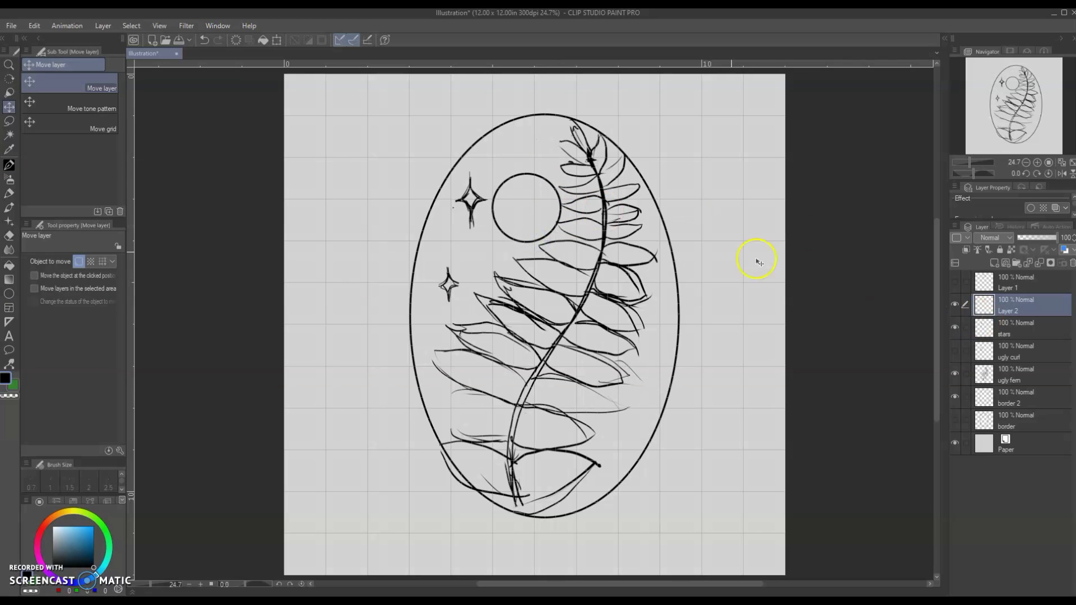
click(9, 121)
click(1010, 328)
drag(467, 168, 466, 170)
click(9, 108)
drag(471, 201, 547, 133)
click(574, 197)
click(505, 191)
click(430, 190)
Step: Move the circle left, away from the fern's leaflets, and nudge the star above it
click(1030, 311)
drag(546, 234, 515, 237)
click(1010, 328)
drag(531, 148, 531, 147)
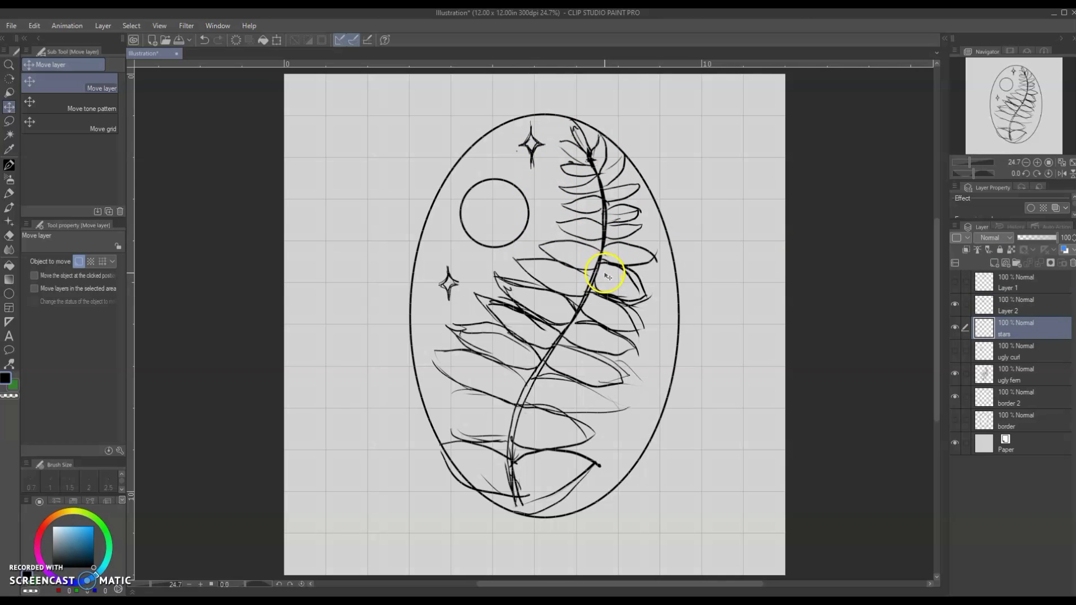
Step: Shift the ugly fern slightly right, then lasso its upper part and transform it to follow the oval's right edge
click(1018, 374)
drag(574, 372, 584, 375)
click(9, 121)
drag(620, 243, 613, 247)
key(ctrl+t)
drag(690, 120, 679, 101)
drag(637, 204, 613, 196)
click(587, 270)
key(ctrl+d)
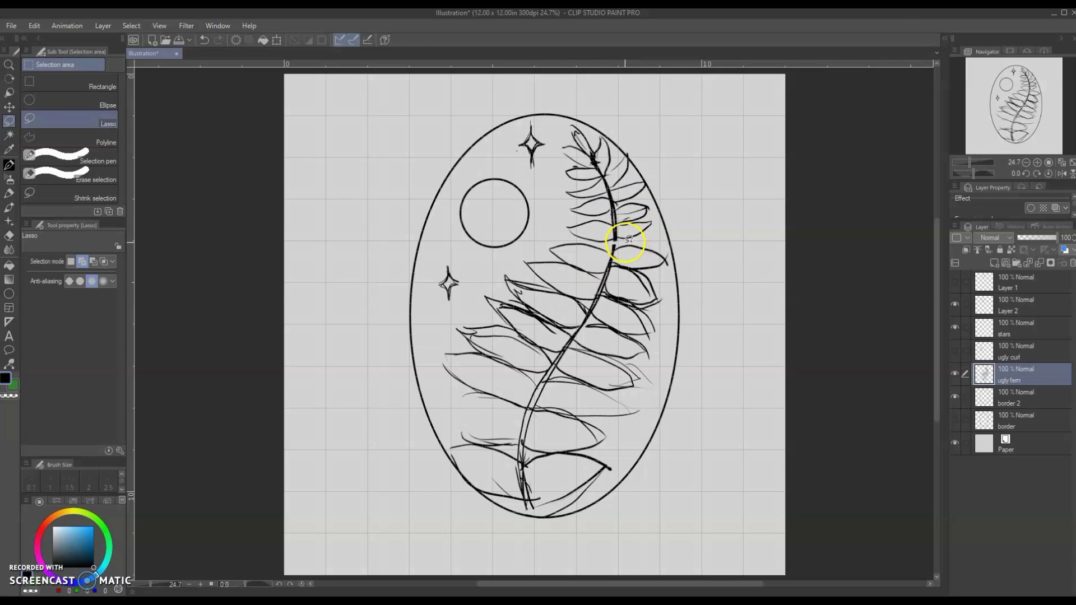
Step: Create a folder named ugly, name the circle's layer moon and rename border 2 as oval border
click(1016, 263)
click(1007, 325)
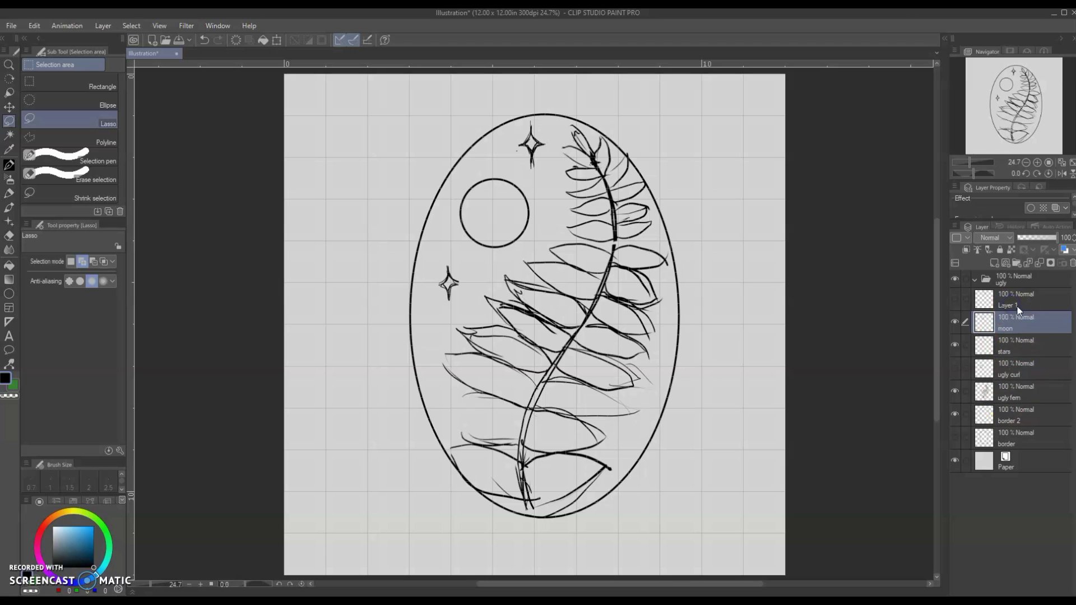
click(1016, 300)
click(1013, 412)
Step: Move the sketch layers from Layer 1 through ugly fern into the ugly folder and add a top layer named pretty
click(1013, 395)
shift+click(1015, 299)
drag(1016, 300, 1012, 280)
click(975, 279)
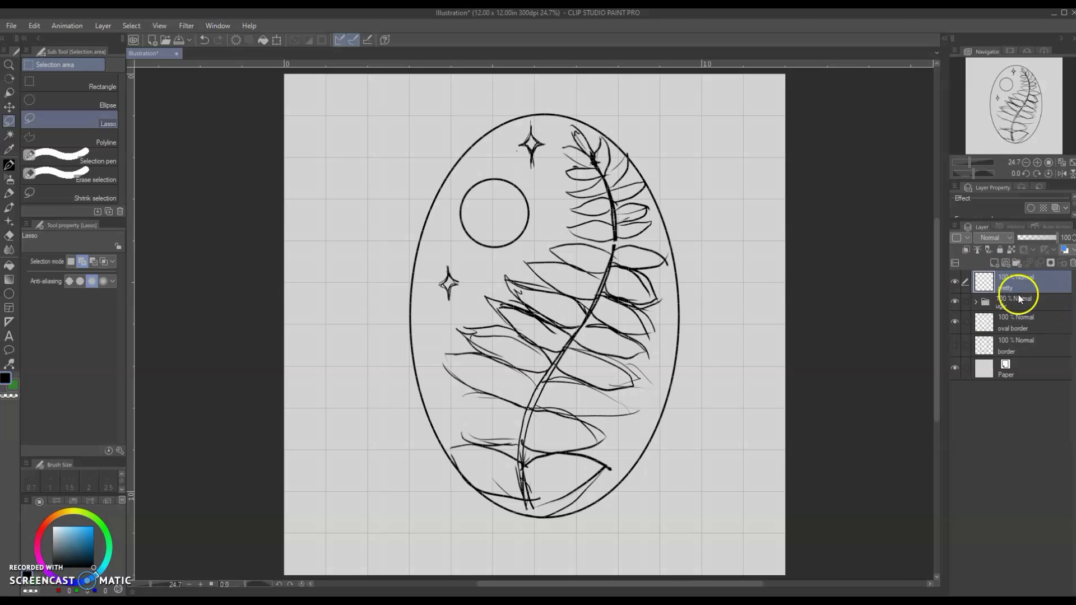
Step: Lower the ugly folder's opacity to 34% and move the moon layer out above the folder
click(1009, 300)
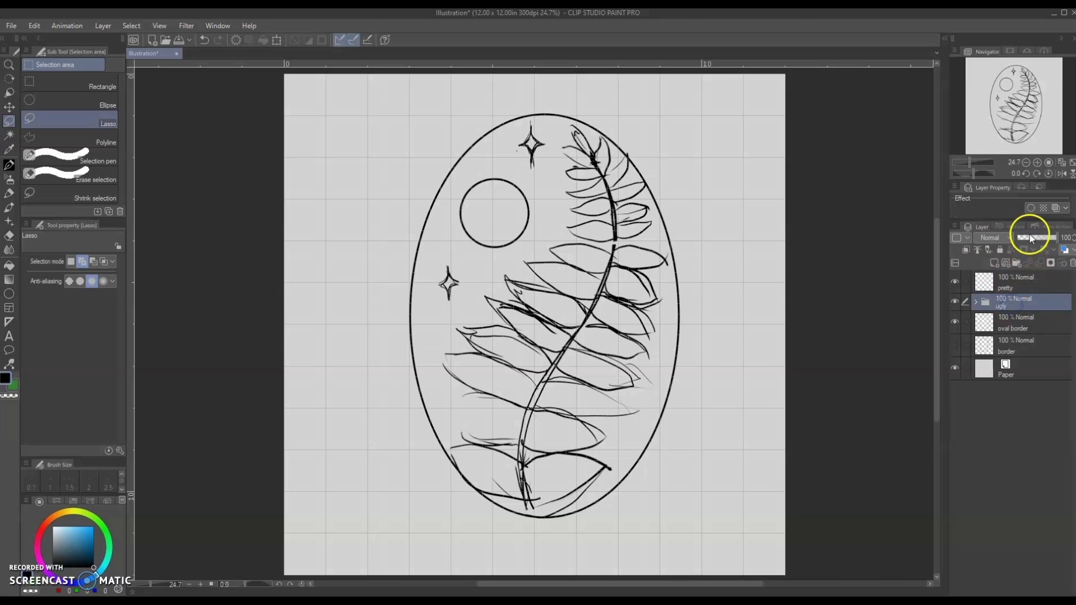
drag(1038, 238, 1030, 239)
click(976, 302)
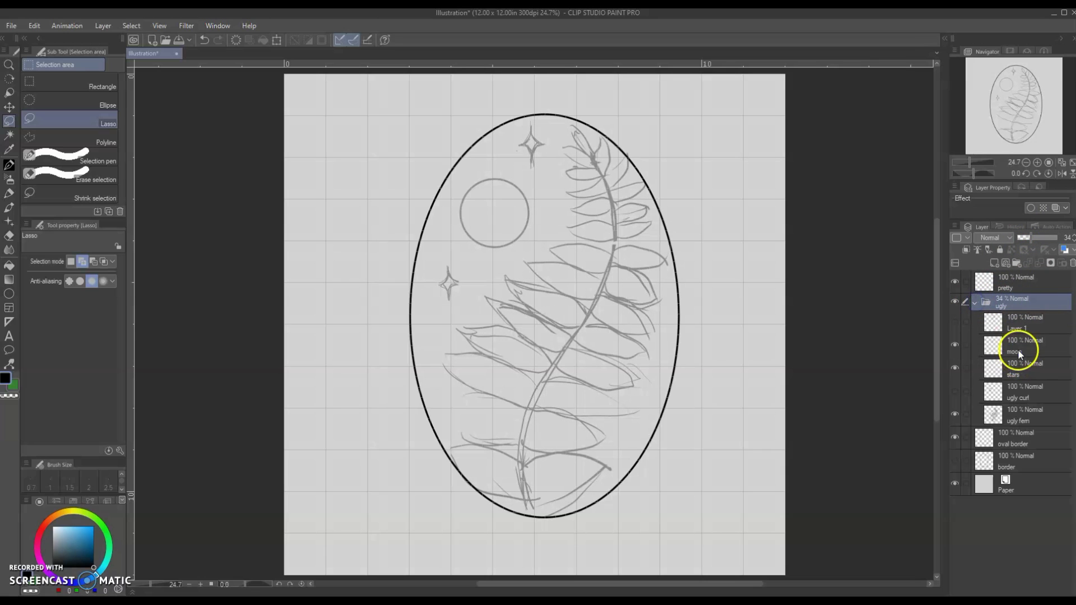
drag(1018, 348, 1013, 293)
click(975, 325)
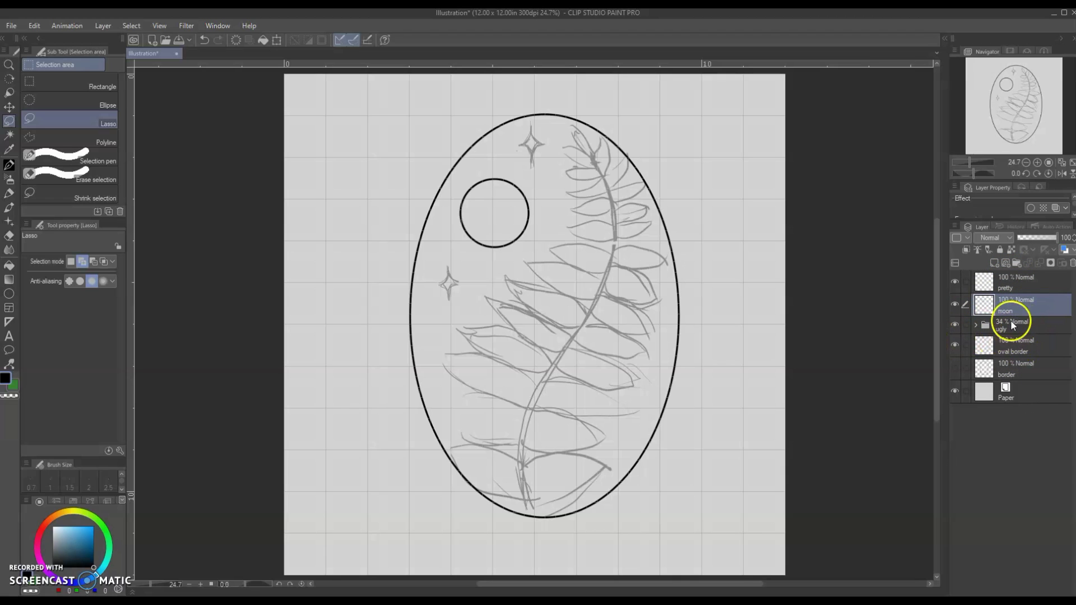
Step: Select the pretty layer and set the kuyas brush of magical goodness to a stabilization of 42
click(1010, 286)
scroll(787, 320, up, 1)
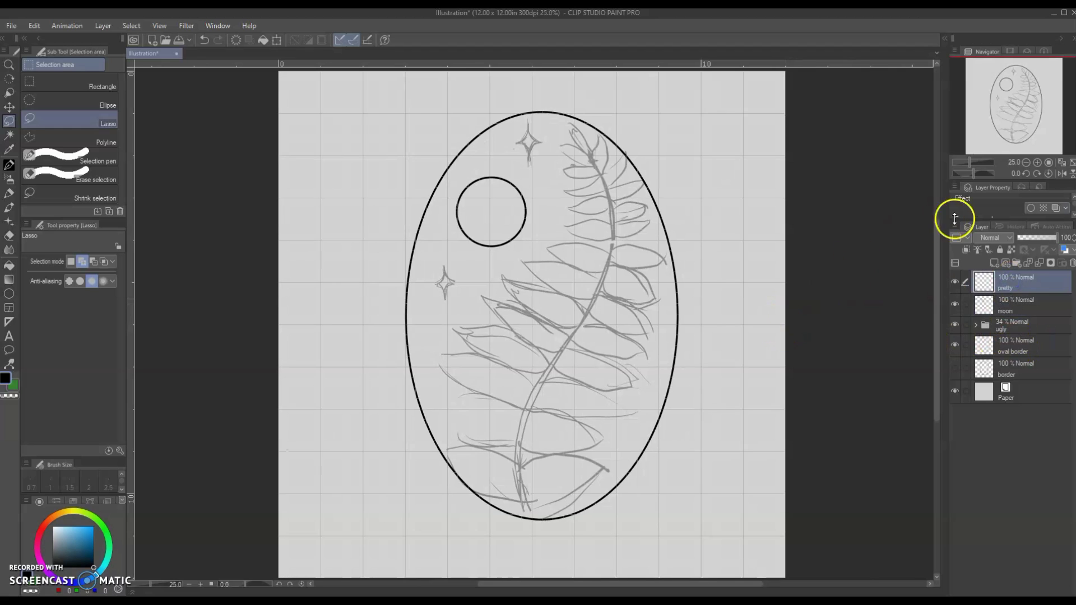
scroll(1009, 113, up, 1)
drag(1009, 113, 1012, 125)
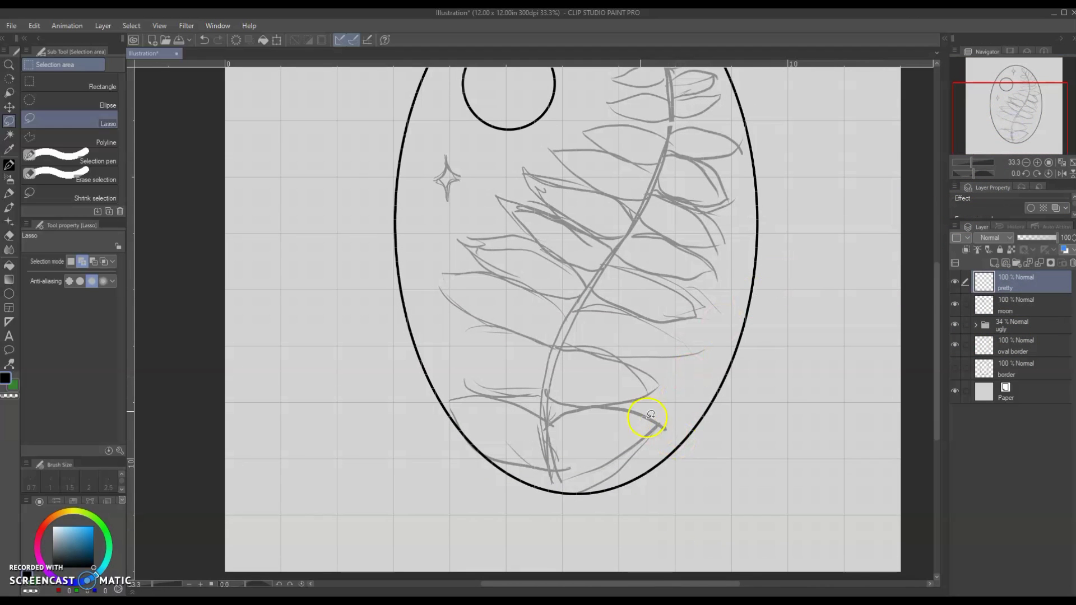
key(p)
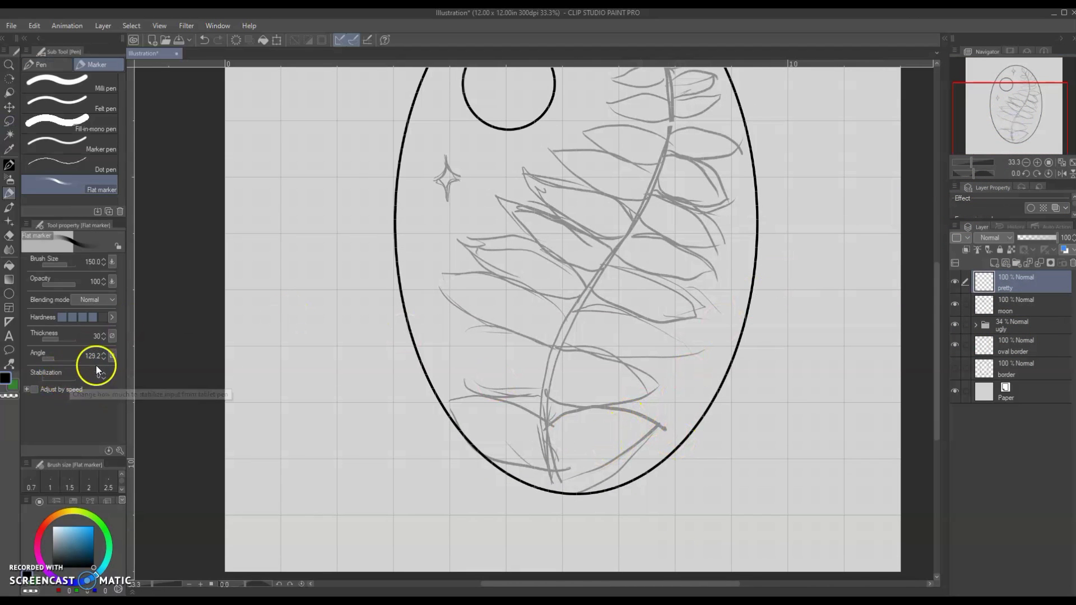
key(p)
drag(74, 342, 71, 345)
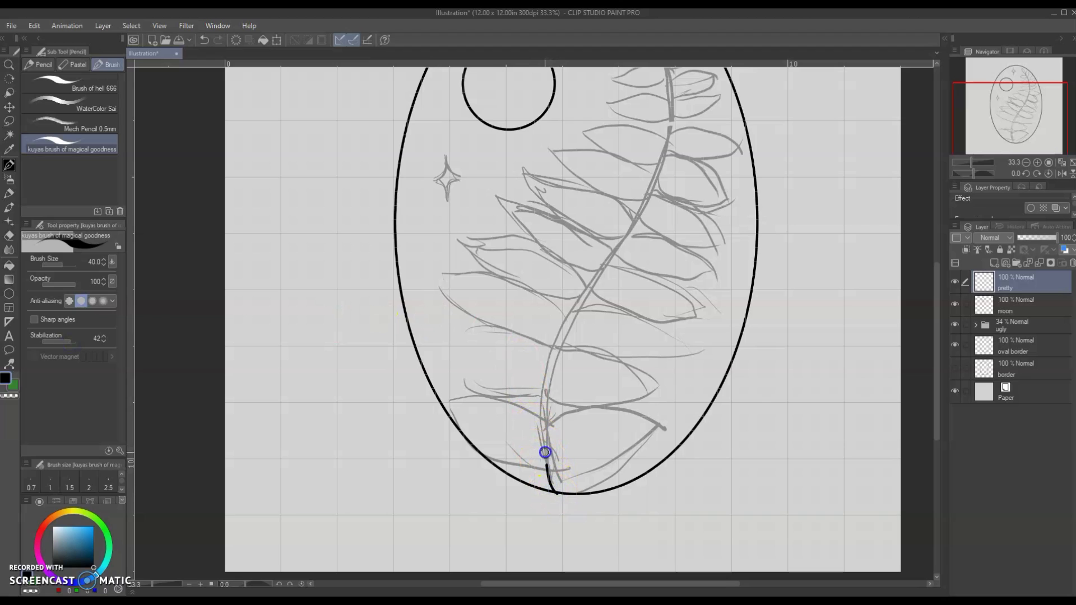
Step: Ink both edges of the fern's curved stem from the oval's bottom towards the tip, redoing and erasing stray lines
mouse_move(545, 452)
mouse_down()
mouse_move(543, 437)
mouse_move(555, 459)
mouse_up()
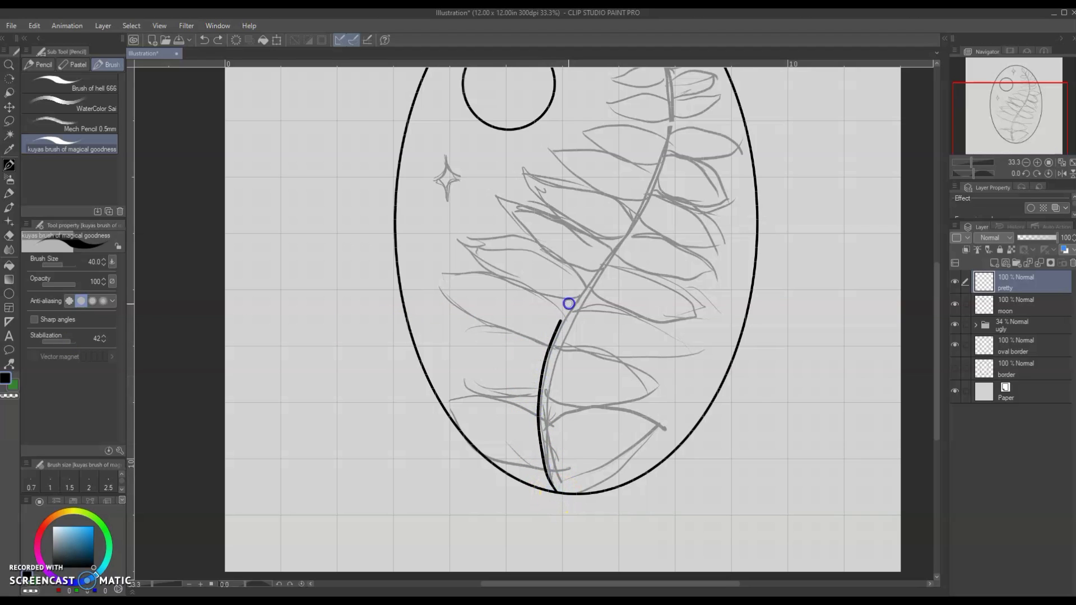
mouse_move(570, 299)
mouse_down()
mouse_move(613, 243)
mouse_move(670, 122)
mouse_up()
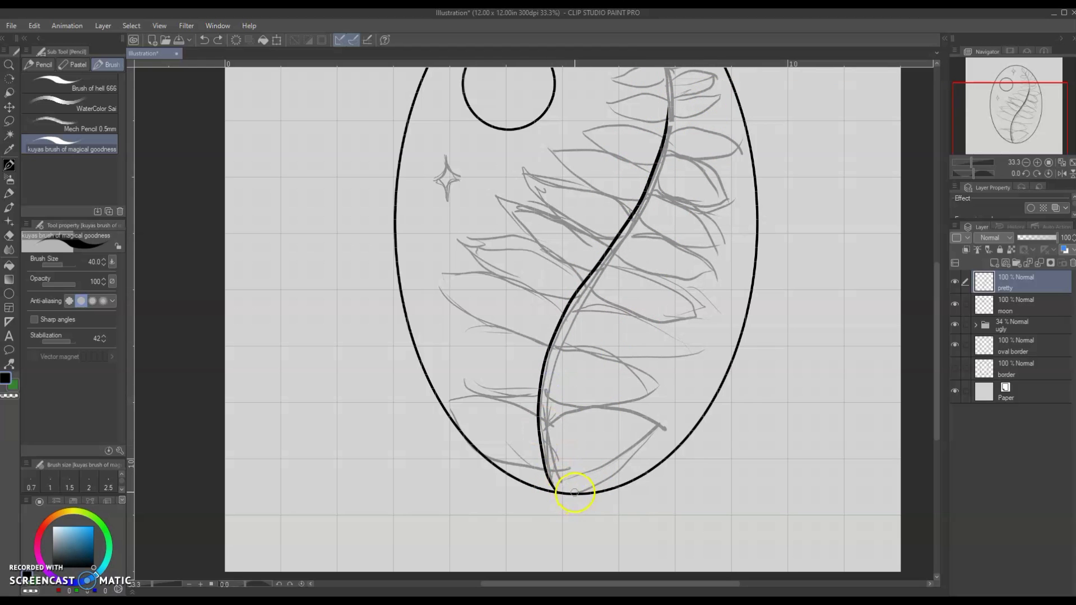
drag(578, 493, 656, 153)
drag(766, 77, 746, 196)
mouse_move(621, 130)
mouse_down()
mouse_move(650, 244)
mouse_move(622, 343)
mouse_up()
key(ctrl+z)
drag(650, 216, 600, 346)
key(e)
drag(693, 247, 729, 172)
Step: Ink the lowest leaflets on the stem's right side, undoing bad strokes and reducing the brush size to 30
key(p)
drag(566, 466, 695, 473)
drag(695, 473, 573, 512)
key(ctrl+z)
drag(643, 508, 666, 512)
drag(568, 440, 649, 447)
key(ctrl+z)
mouse_move(581, 394)
mouse_down()
mouse_move(655, 410)
mouse_move(569, 439)
mouse_move(709, 389)
mouse_move(601, 354)
mouse_move(704, 388)
mouse_up()
key(ctrl+z)
key(bracketleft)
key(ctrl+z)
drag(703, 388, 599, 351)
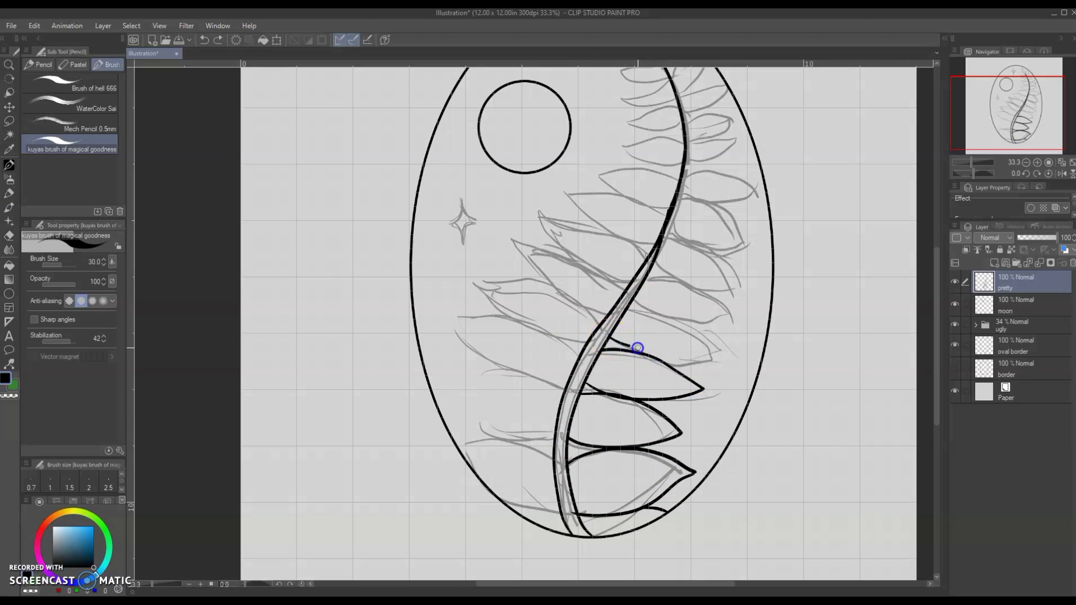
Step: Ink the middle leaflets along the stem's right side over the faded sketch
drag(652, 352, 719, 355)
drag(629, 308, 724, 352)
drag(683, 182, 687, 233)
drag(638, 352, 734, 365)
drag(650, 330, 735, 366)
drag(659, 311, 741, 343)
mouse_move(741, 343)
mouse_down()
mouse_move(669, 289)
mouse_move(751, 292)
mouse_up()
drag(677, 269, 752, 291)
Step: Ink the upper right leaflets along the stem up to the fern's tip
drag(679, 256, 753, 267)
mouse_move(684, 235)
mouse_down()
mouse_move(737, 242)
mouse_move(752, 231)
mouse_up()
drag(685, 225, 752, 231)
drag(689, 217, 742, 197)
drag(1049, 128, 1053, 123)
drag(663, 225, 716, 205)
drag(663, 202, 705, 176)
mouse_move(656, 179)
mouse_down()
mouse_move(705, 176)
mouse_move(680, 138)
mouse_up()
mouse_move(650, 162)
mouse_down()
mouse_move(681, 137)
mouse_move(616, 99)
mouse_up()
Step: Ink the leaflets along the stem's left side over the faded sketch, undoing the last bad stroke
drag(1042, 113, 1039, 121)
drag(992, 159, 992, 164)
mouse_move(548, 510)
mouse_down()
mouse_move(442, 437)
mouse_move(487, 367)
mouse_move(586, 319)
mouse_move(555, 233)
mouse_move(624, 263)
mouse_move(619, 240)
mouse_move(649, 221)
mouse_move(638, 187)
mouse_move(661, 168)
mouse_up()
drag(1009, 113, 1009, 102)
drag(631, 243, 611, 231)
mouse_move(611, 231)
mouse_down()
mouse_move(679, 251)
mouse_move(620, 221)
mouse_up()
drag(619, 221, 675, 213)
key(ctrl+z)
Step: Rotate the canvas view to ink the remaining left leaflets, and reset the rotation
click(257, 584)
drag(1018, 115, 1019, 87)
mouse_move(550, 397)
mouse_down()
mouse_move(550, 348)
mouse_move(567, 396)
mouse_up()
drag(567, 396, 602, 375)
mouse_move(602, 375)
mouse_down()
mouse_move(611, 325)
mouse_move(622, 360)
mouse_move(660, 388)
mouse_up()
click(301, 584)
click(579, 247)
scroll(564, 222, up, 2)
key(e)
key(p)
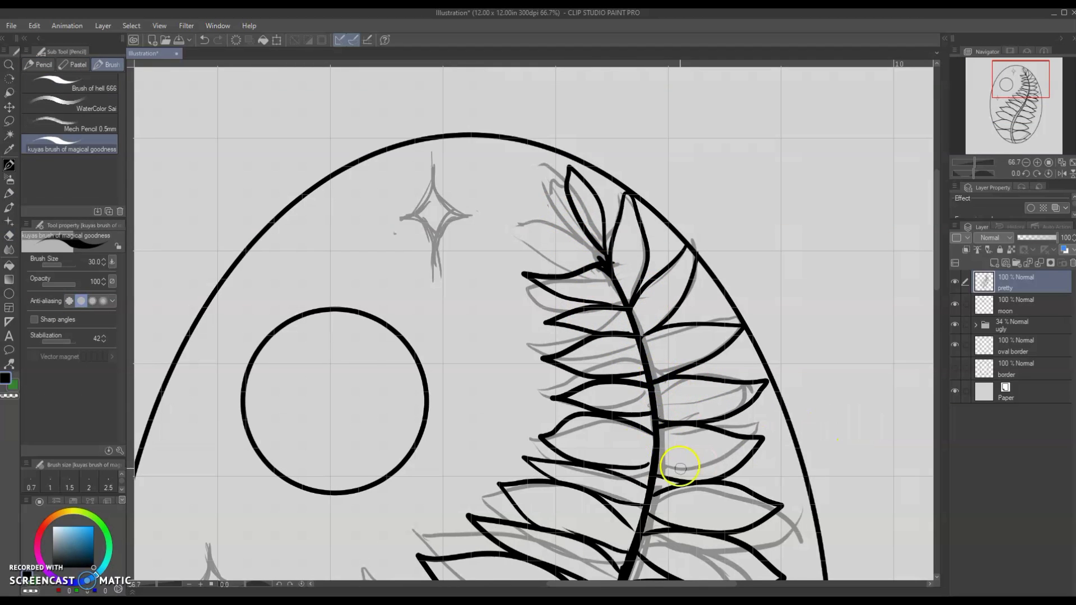
Step: Add a new raster layer and place a vertical two-line symmetrical ruler through the centre of the upper star sketch
scroll(601, 205, down, 2)
scroll(762, 169, up, 1)
click(994, 263)
drag(1024, 90, 1010, 92)
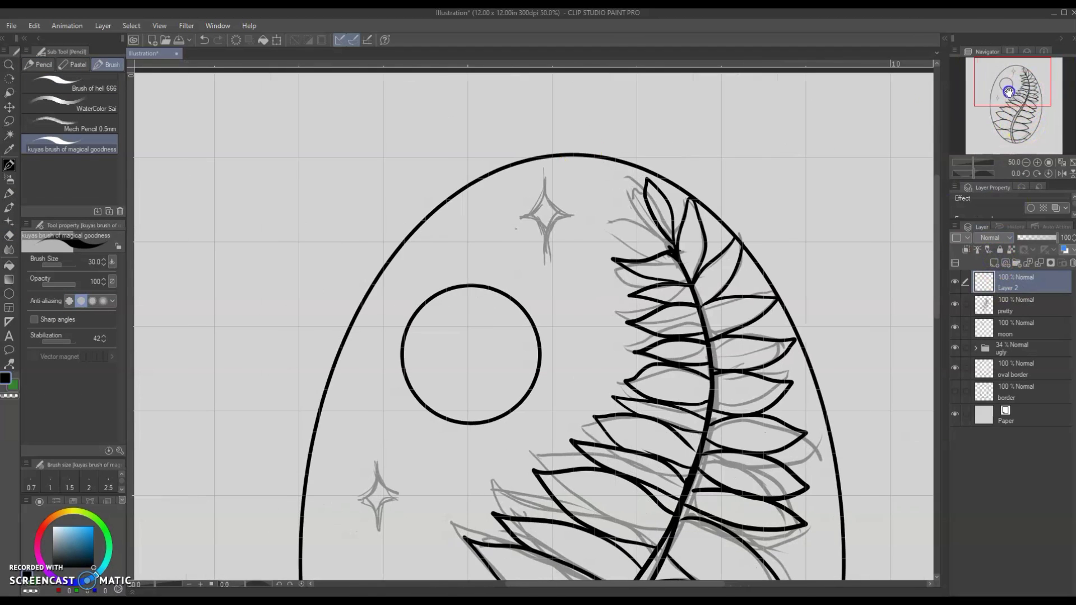
click(10, 323)
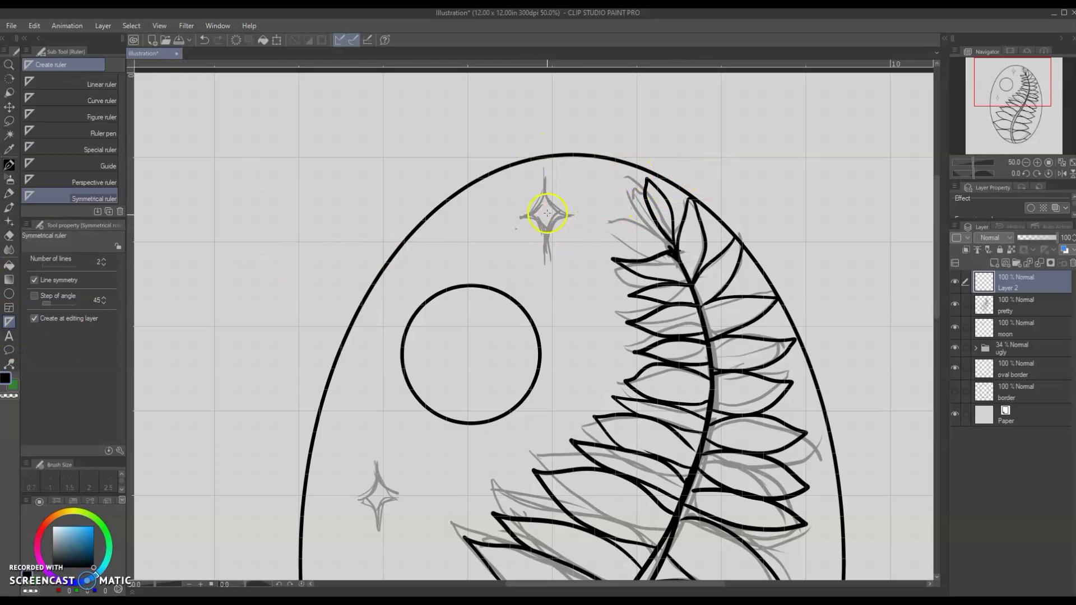
drag(545, 216, 546, 243)
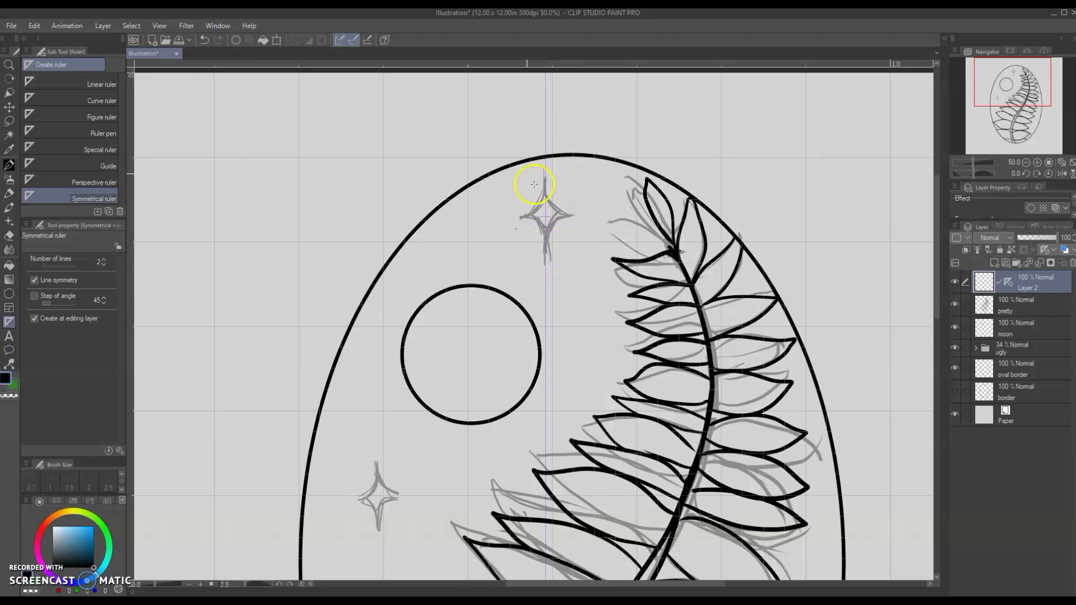
Step: Ink the upper four-pointed star with mirrored brush strokes, undoing the badly shaped attempts
key(p)
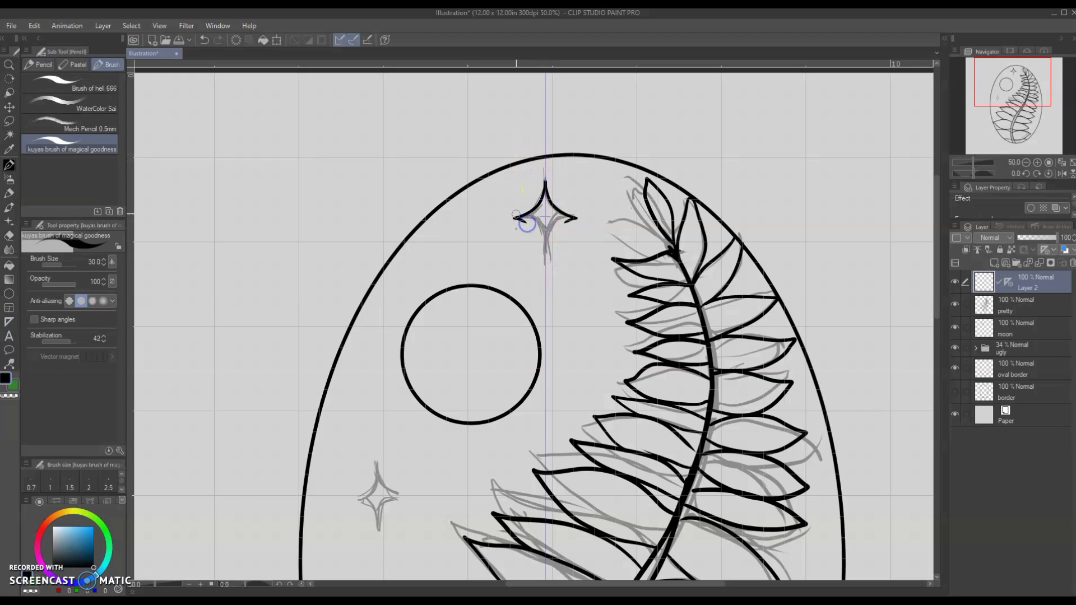
key(ctrl+z)
drag(545, 184, 530, 215)
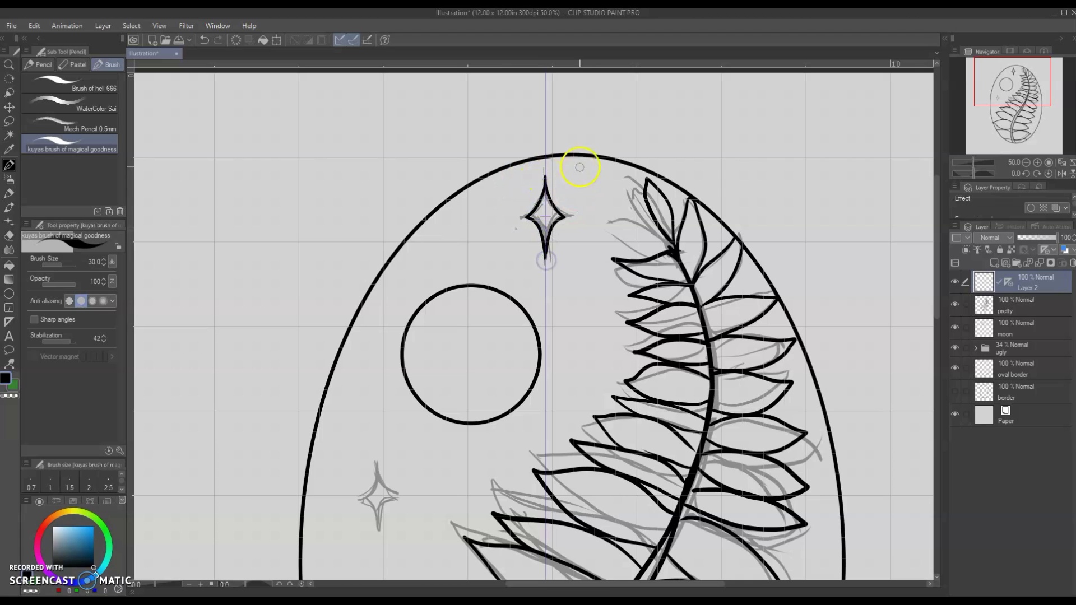
key(ctrl+z)
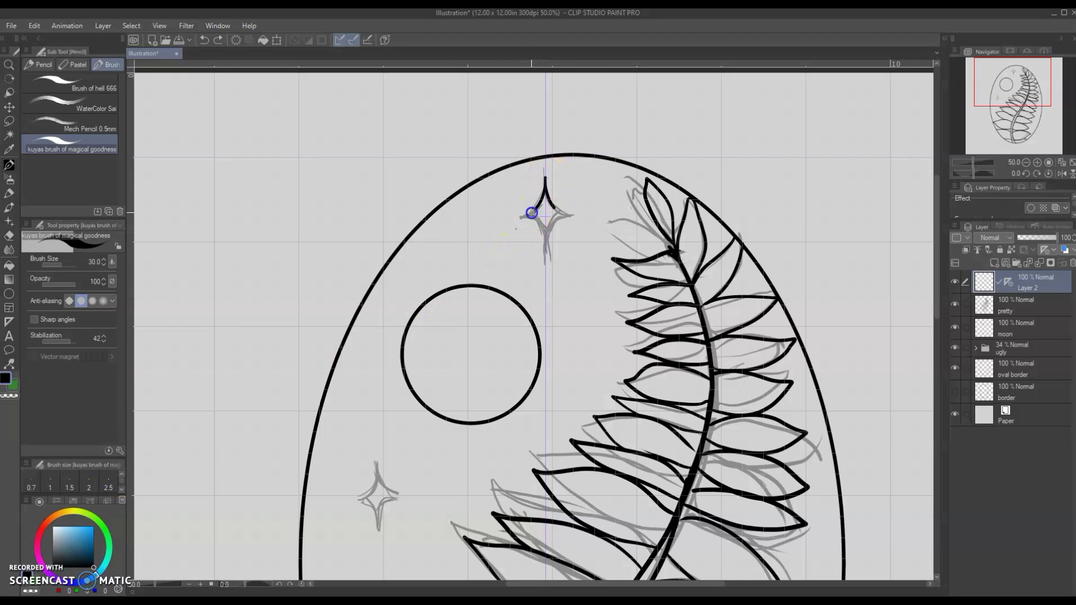
drag(546, 247, 545, 259)
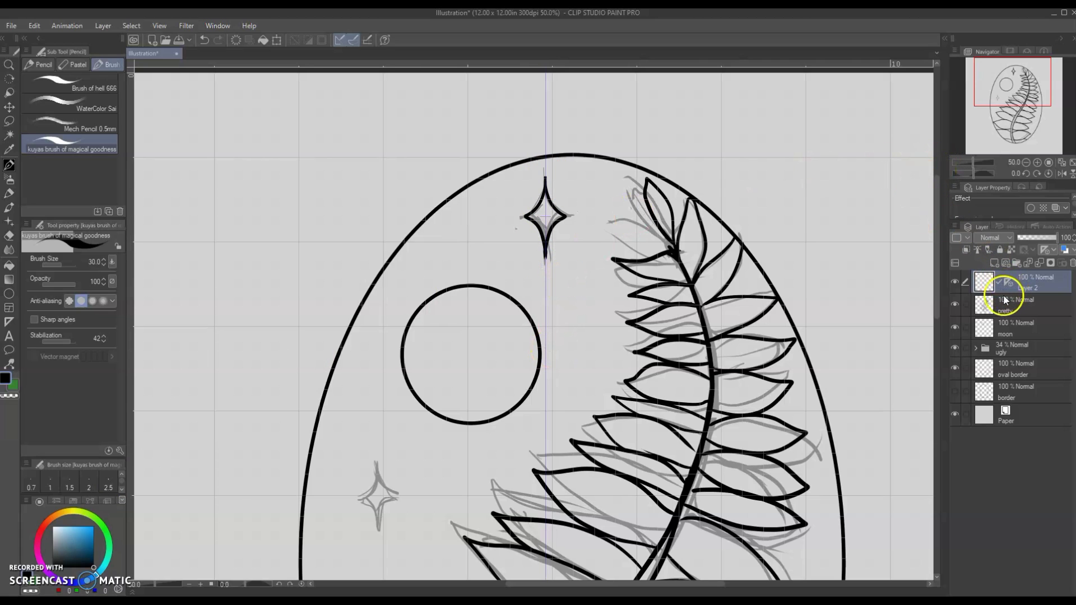
Step: Duplicate the inked star's layer and delete the symmetrical ruler from both star layers
key(ctrl+c)
key(ctrl+v)
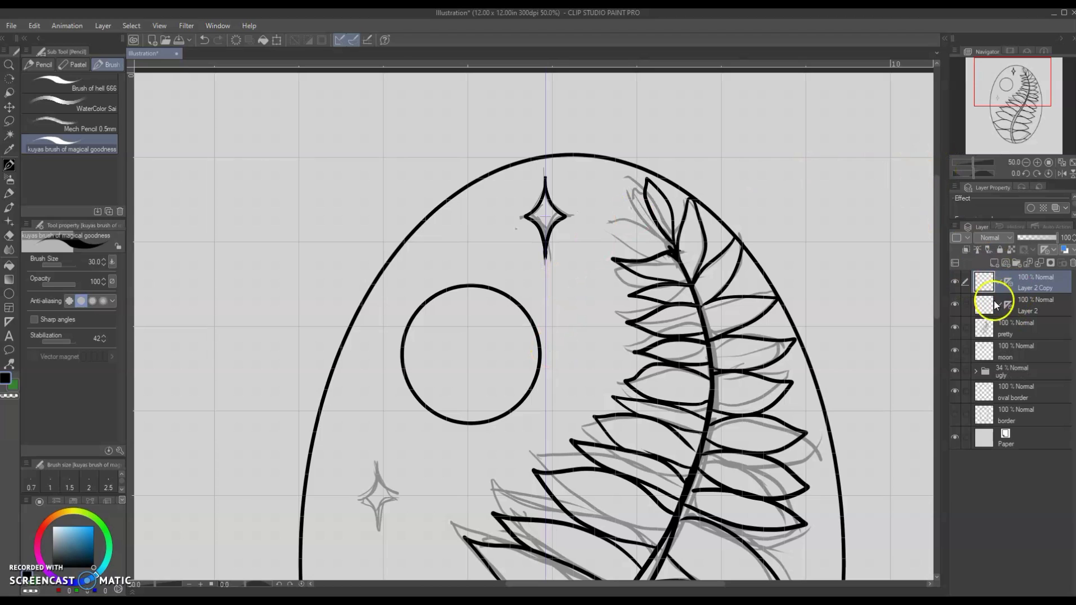
right_click(1013, 304)
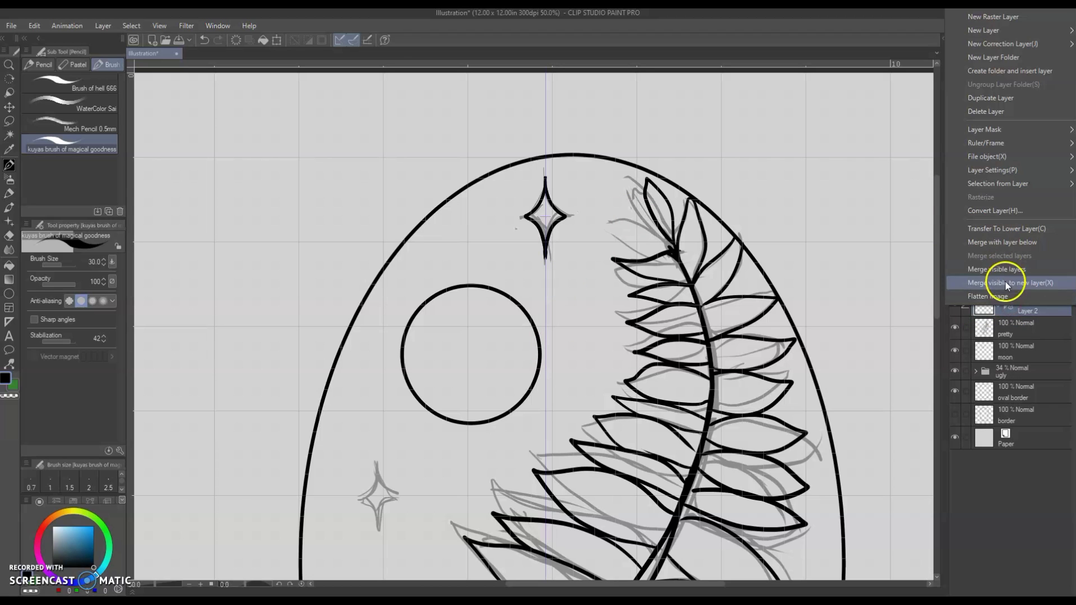
click(1008, 328)
right_click(1010, 307)
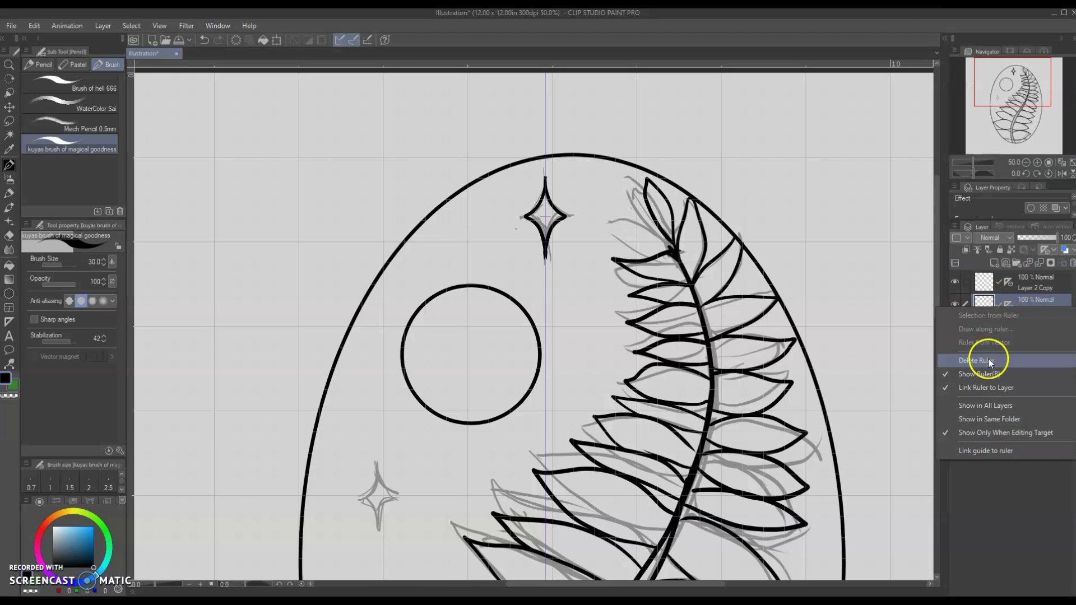
click(987, 359)
right_click(1005, 284)
click(987, 342)
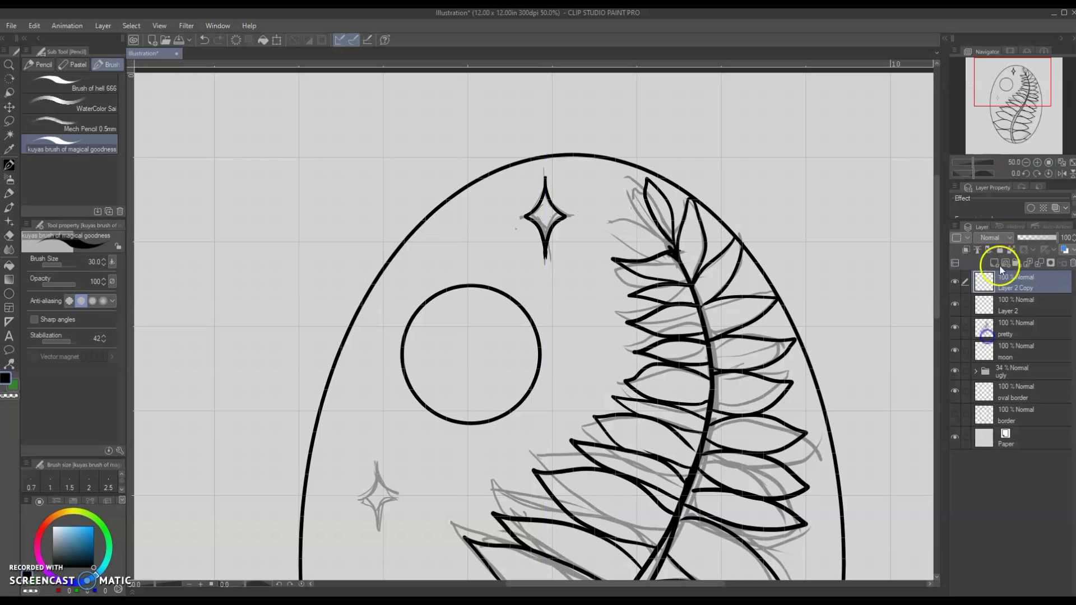
Step: Move the copied star onto the lower-left star sketch and hide the ugly sketch folder
drag(1005, 83, 1007, 100)
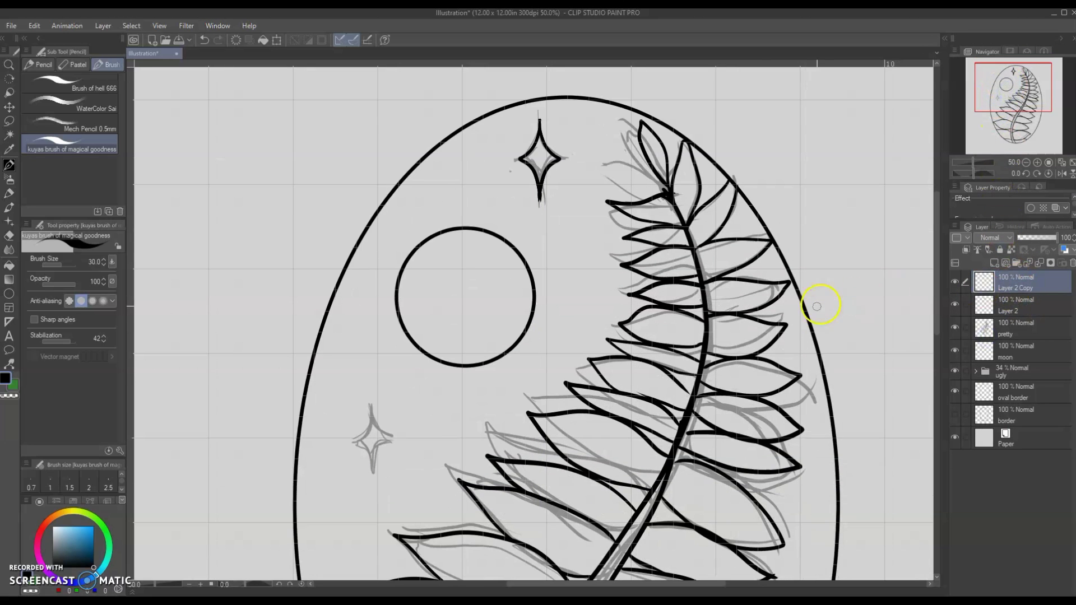
key(k)
drag(548, 163, 385, 453)
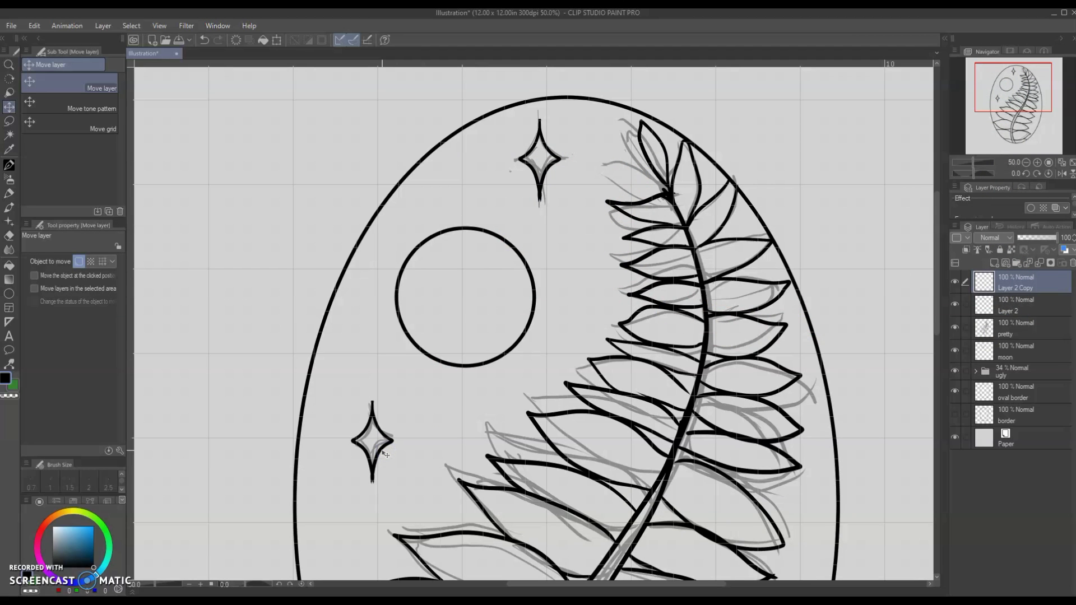
scroll(705, 280, down, 1)
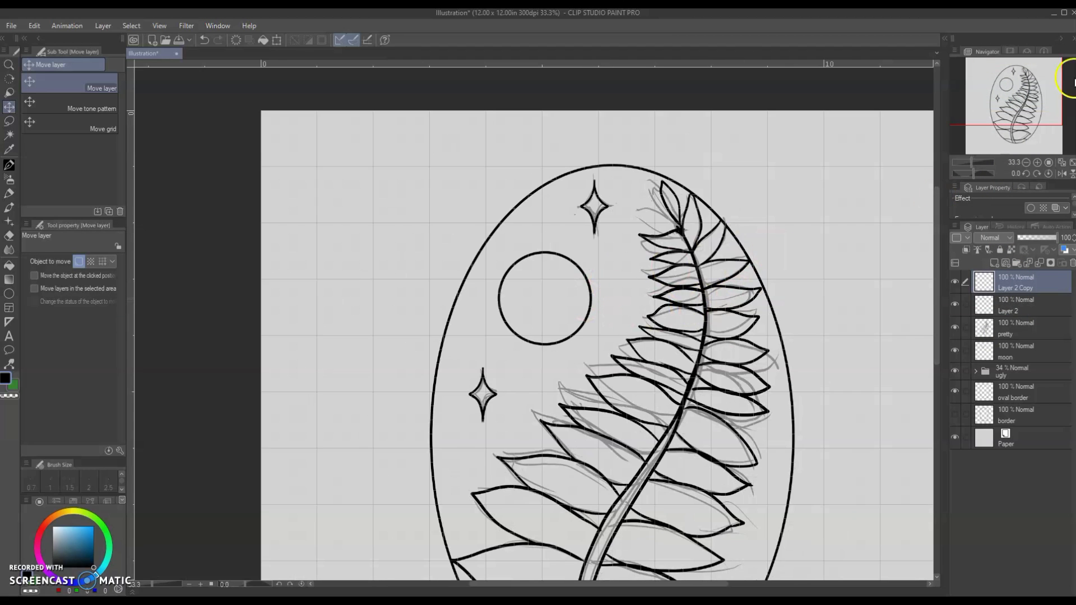
key(ctrl+0)
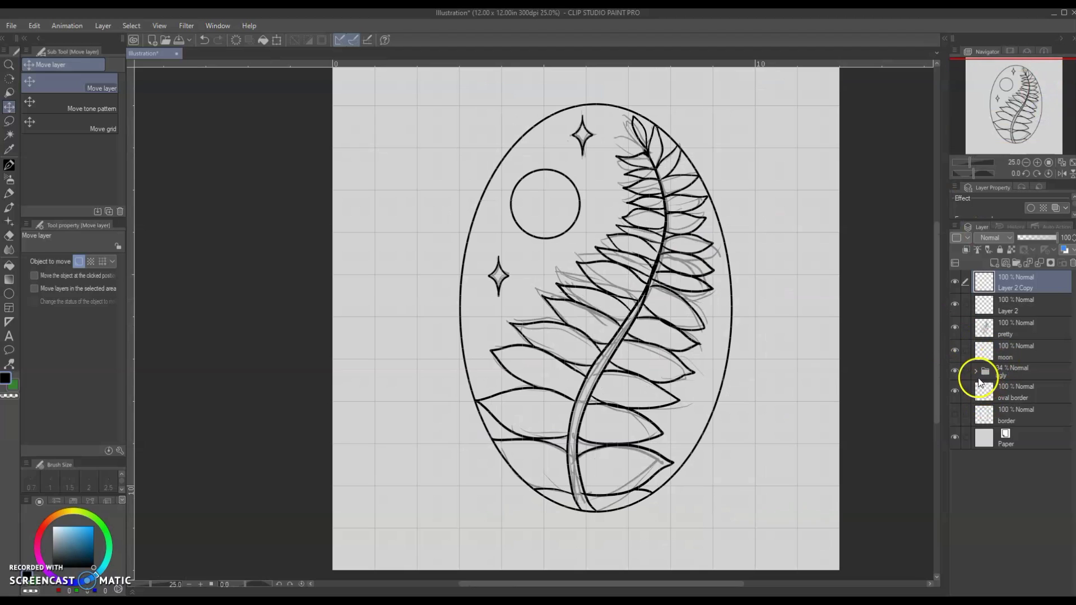
click(955, 371)
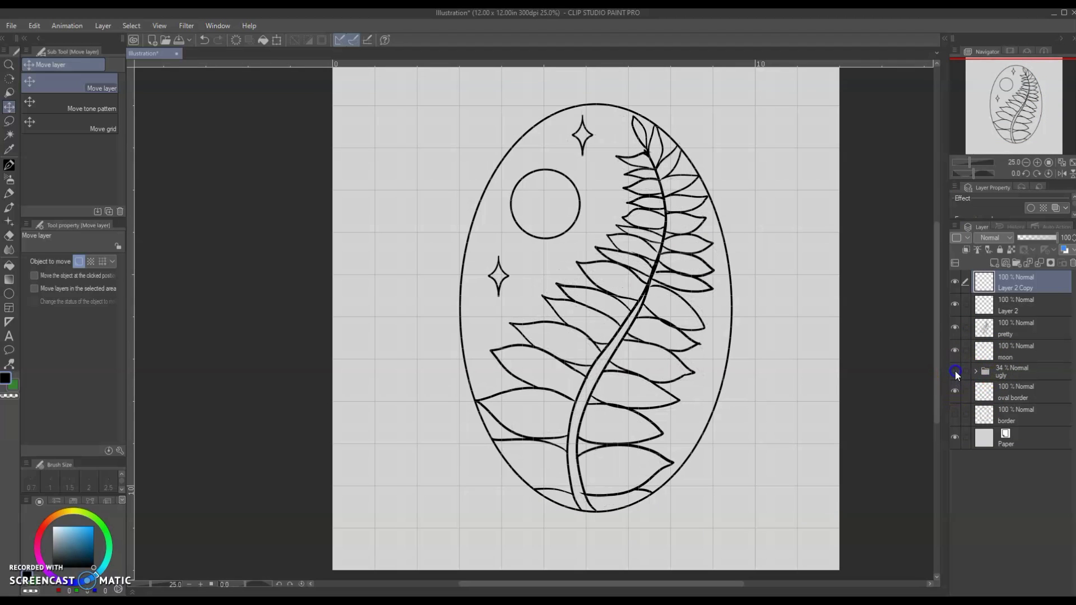
Step: Move the moon closer to the fern's upper leaflets and try the upper star lower down beside the left leaflets
click(1018, 354)
drag(564, 226, 579, 236)
click(1017, 283)
click(1017, 306)
drag(581, 137, 558, 288)
click(1017, 354)
drag(577, 200, 598, 185)
Step: Reposition the two stars above and beside the moon, and scale the upper star down slightly
click(1014, 306)
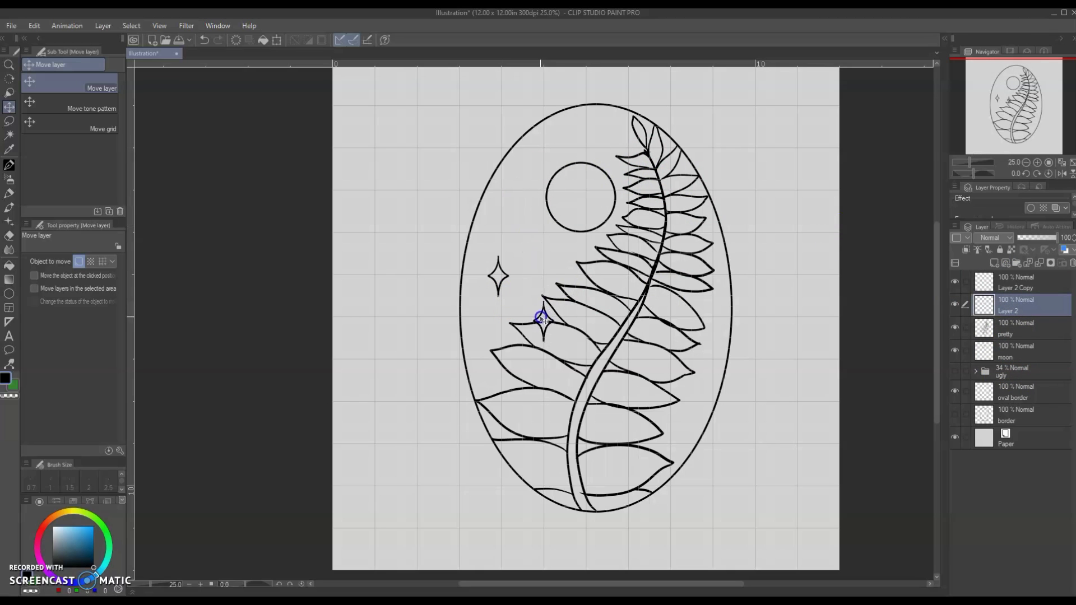
drag(557, 285, 550, 247)
key(ctrl+t)
click(572, 170)
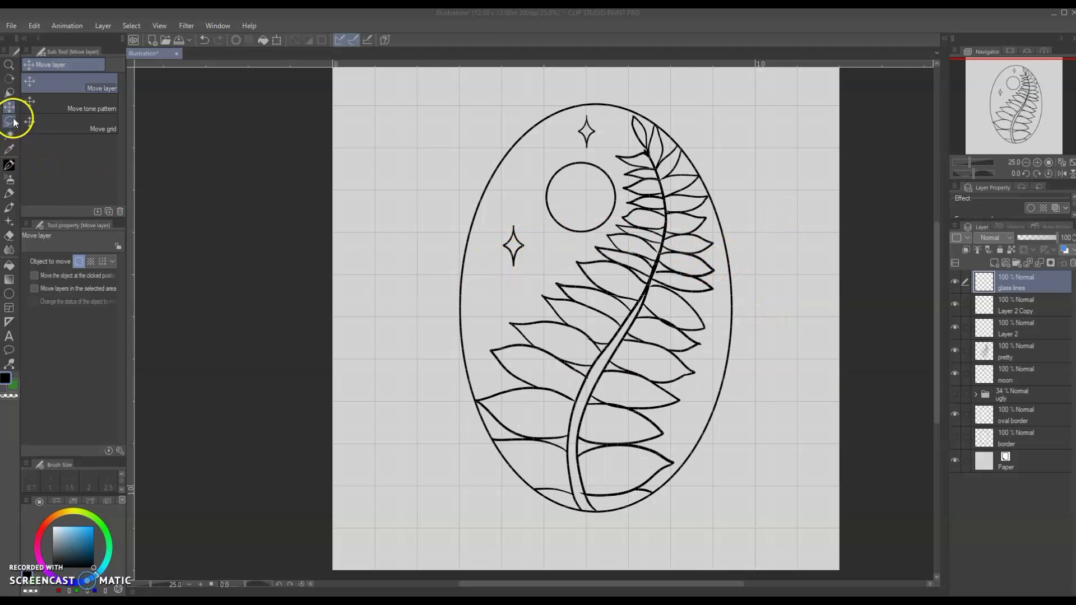
Step: Draw short curved lines on the glass lines layer from the right leaflet tips out to the oval border
click(9, 165)
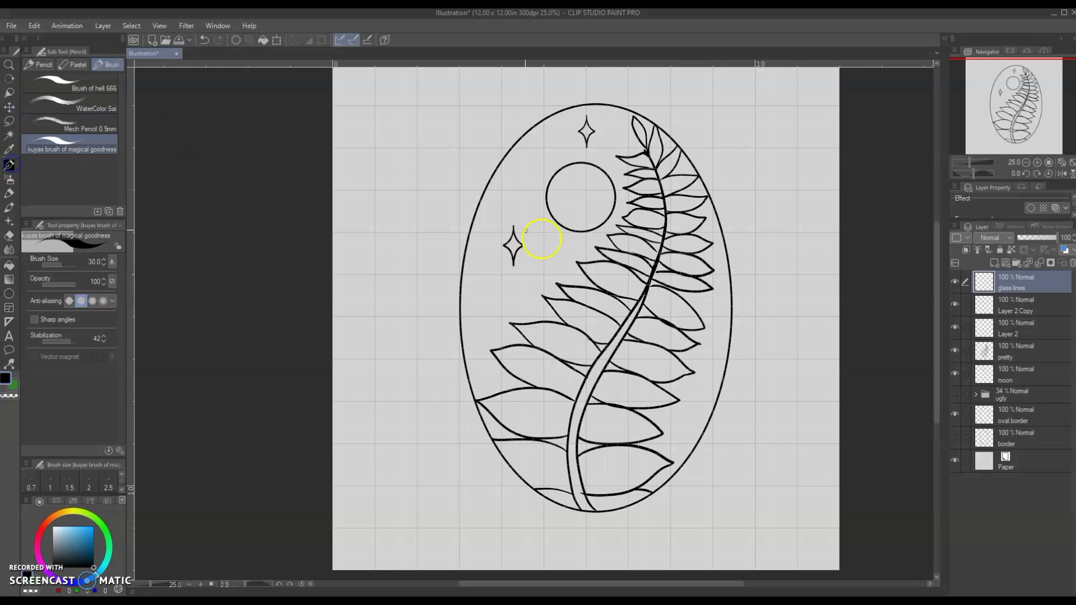
key(ctrl+plus)
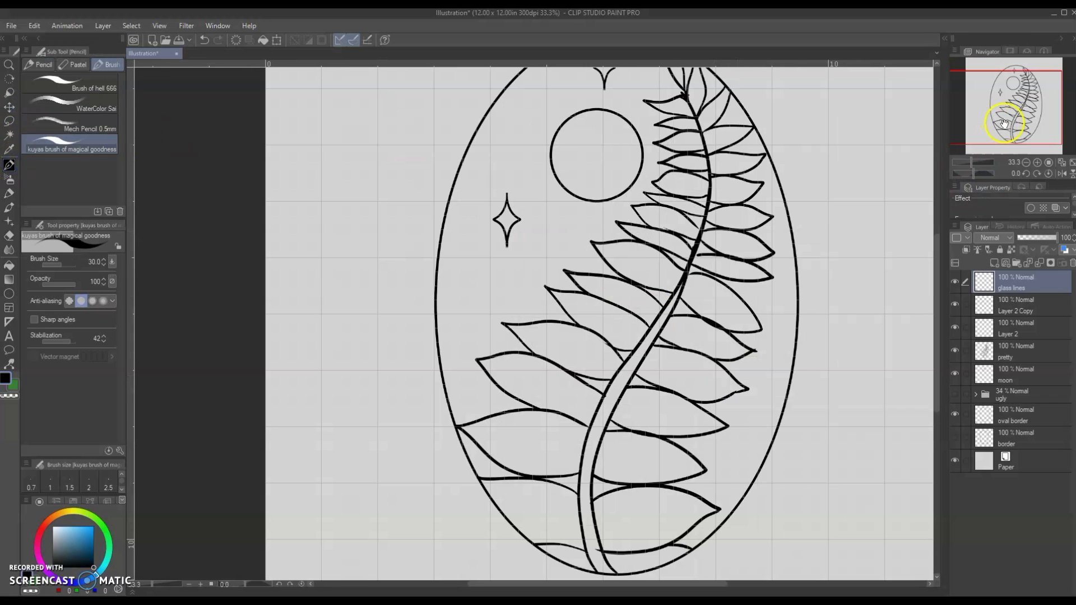
drag(1017, 116, 1020, 121)
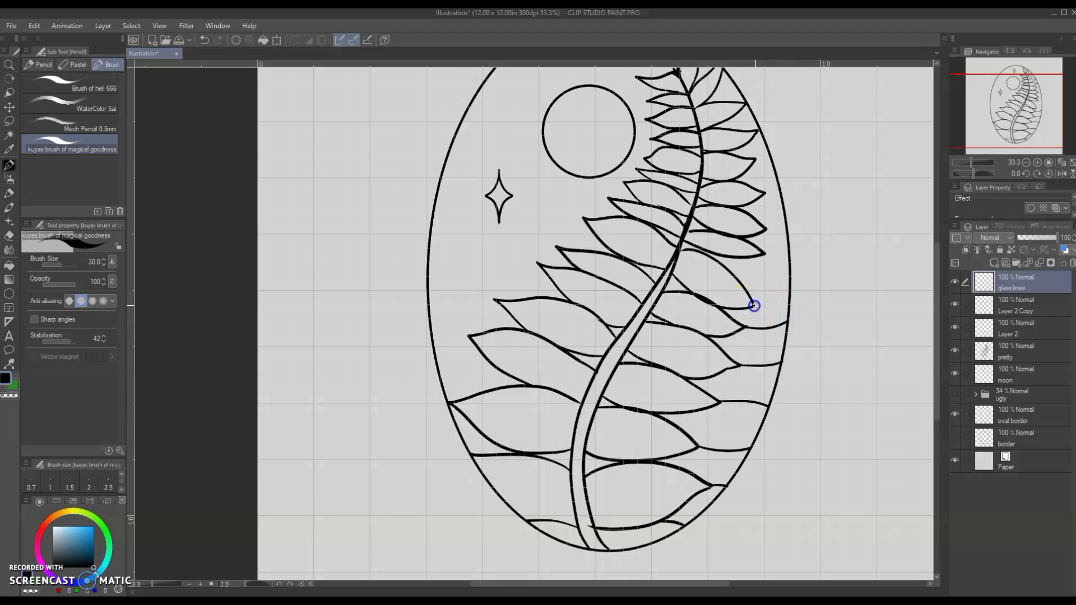
click(765, 254)
drag(1020, 89, 1020, 81)
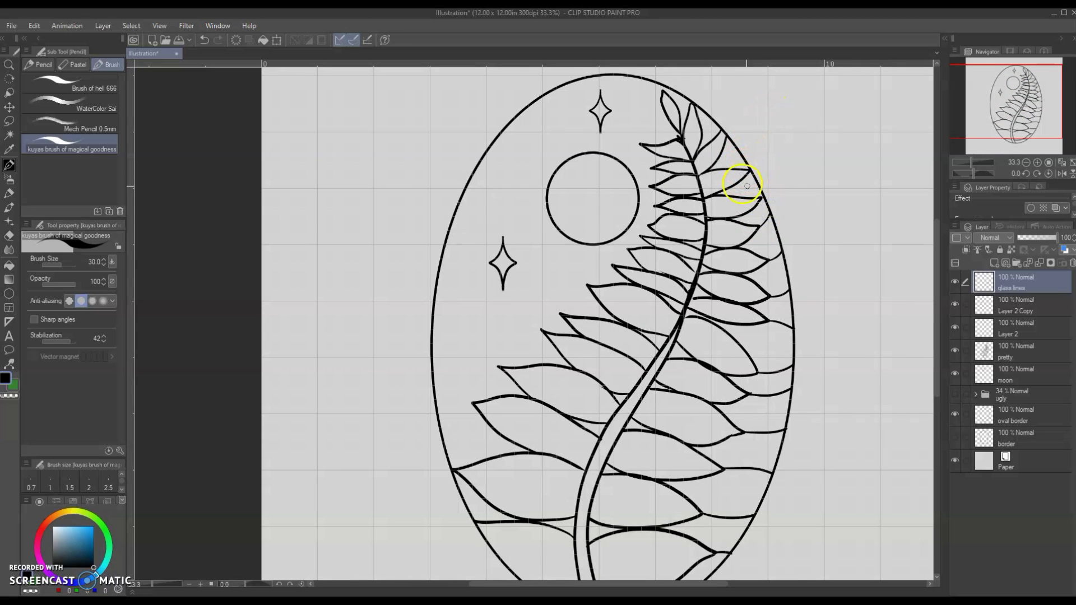
drag(1025, 119, 1006, 102)
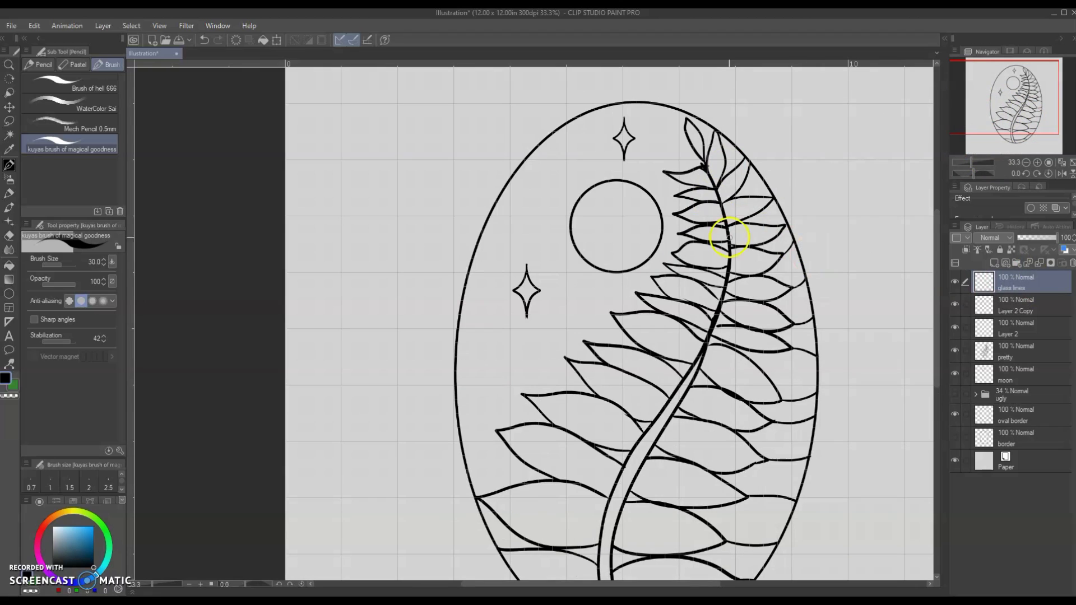
click(9, 294)
click(89, 84)
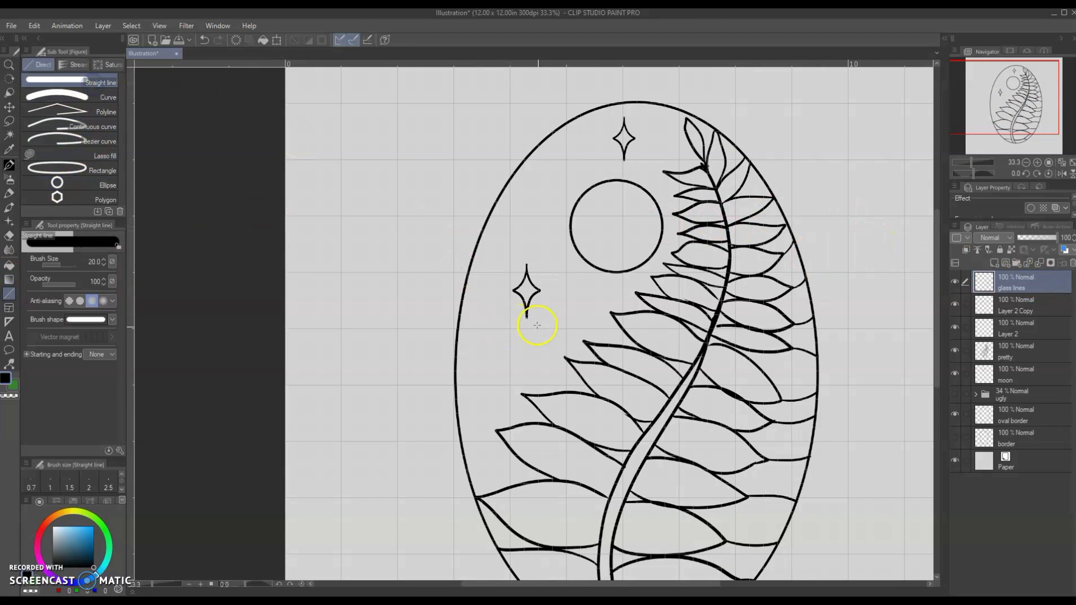
click(1019, 328)
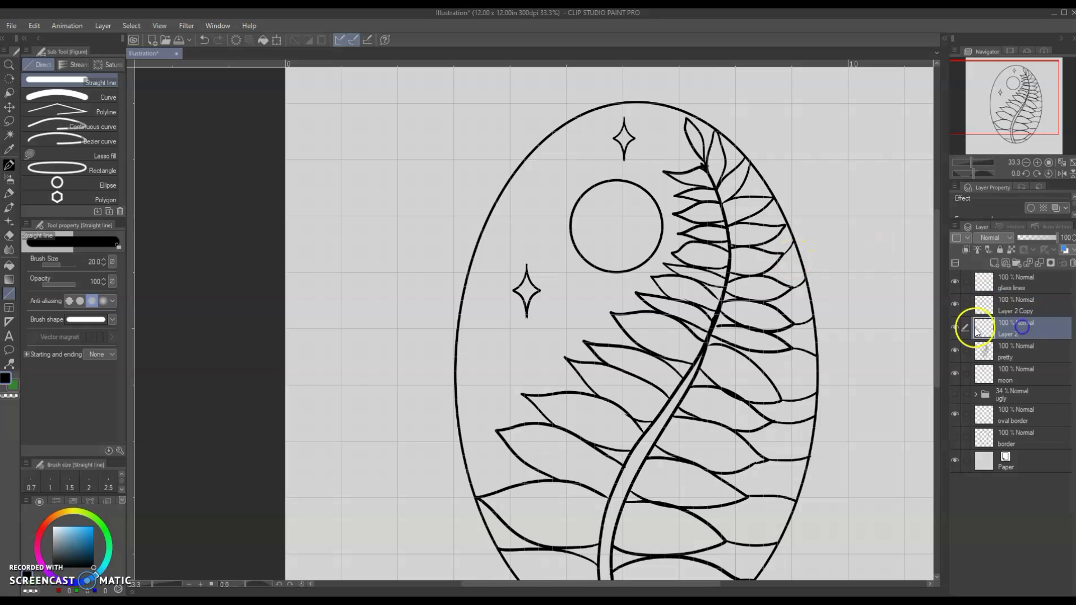
key(k)
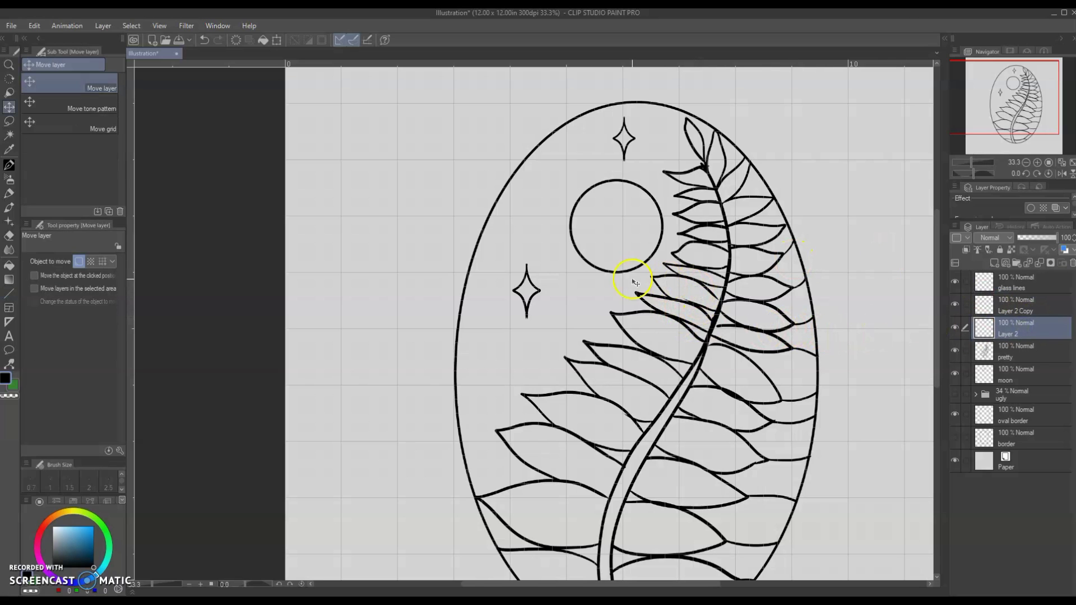
mouse_move(534, 292)
mouse_down()
mouse_move(516, 307)
mouse_move(516, 397)
mouse_move(511, 169)
mouse_up()
key(ctrl+z)
Step: Draw straight vertical and horizontal glass lines through the left star on the glass lines layer with brush size 16
click(1026, 312)
click(1027, 314)
click(1017, 286)
key(u)
key(ctrl+z)
click(103, 264)
Step: Shift the left star onto the crossing of the glass lines and erase the line segments inside it
click(1029, 307)
key(k)
drag(664, 361, 672, 358)
click(1026, 286)
key(e)
mouse_move(522, 296)
mouse_down()
mouse_move(522, 315)
mouse_move(510, 302)
mouse_move(644, 306)
mouse_move(460, 312)
mouse_move(521, 307)
mouse_up()
key(u)
key(ctrl+z)
Step: Nudge the left star down to centre it on the line crossing, and return to the glass lines layer with the Eraser
click(1021, 311)
click(955, 282)
click(955, 282)
click(1013, 285)
click(986, 311)
key(k)
key(Down)
key(Down)
key(Down)
key(Down)
key(Down)
key(Down)
key(Down)
key(Down)
key(Down)
key(Down)
click(1012, 285)
key(e)
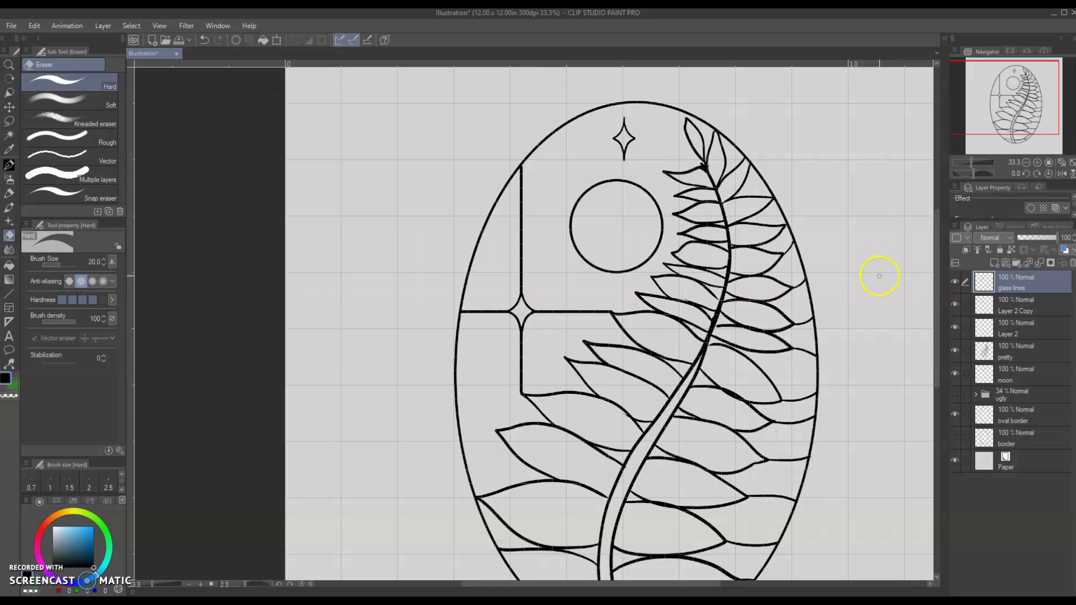
Step: Move the upper star slightly to the right so it lines up with the top of the oval border
click(1030, 323)
key(k)
mouse_move(623, 144)
mouse_down()
mouse_move(636, 138)
mouse_move(555, 128)
mouse_up()
key(u)
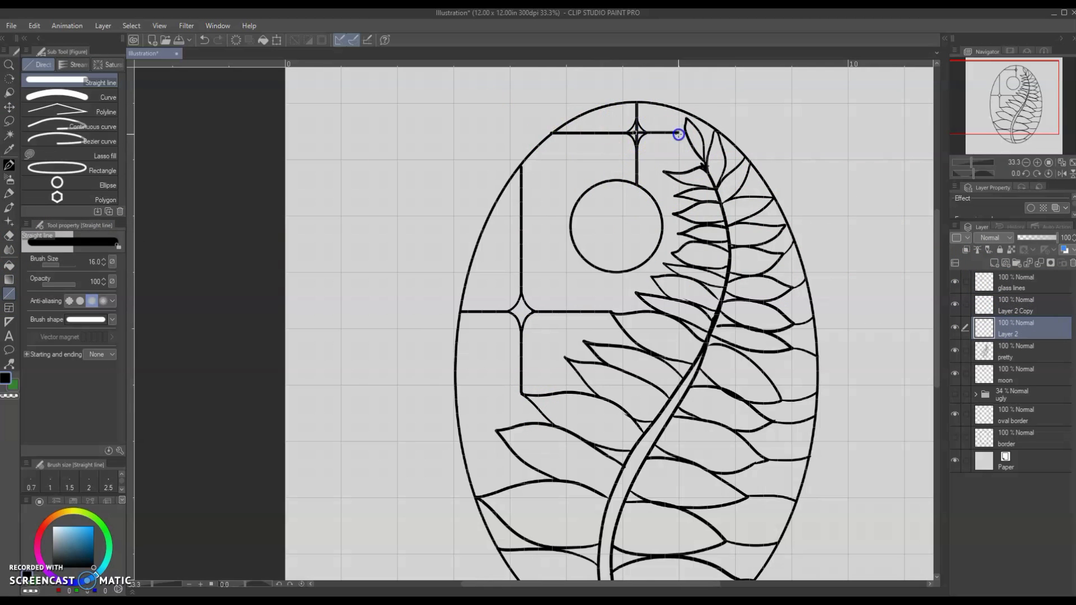
scroll(638, 131, up, 3)
drag(631, 141, 775, 157)
scroll(774, 271, down, 1)
key(e)
drag(680, 163, 680, 180)
click(1018, 284)
key(ctrl+z)
key(ctrl+z)
key(ctrl+z)
key(ctrl+z)
Step: Draw straight horizontal and vertical glass lines through the upper star, and erase the segments inside the star
key(u)
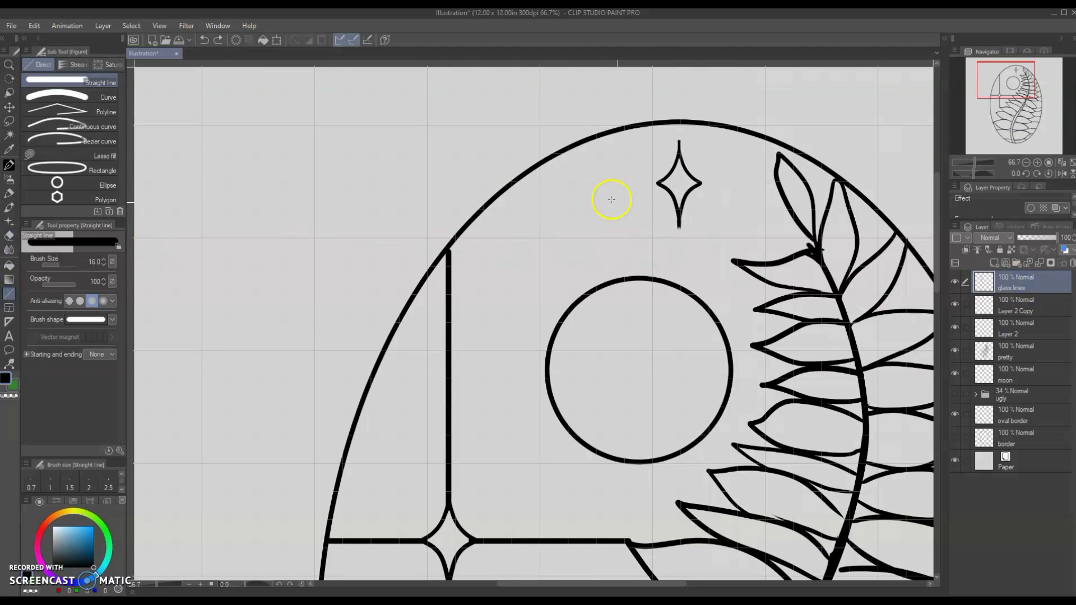
drag(510, 184, 778, 184)
drag(678, 122, 679, 286)
key(e)
mouse_move(679, 163)
mouse_down()
mouse_move(679, 194)
mouse_move(681, 175)
mouse_up()
scroll(938, 217, down, 1)
scroll(840, 300, up, 1)
Step: Extend the vertical glass line from the upper star down to the leaflet tip below the moon, erasing the part inside the moon
click(9, 294)
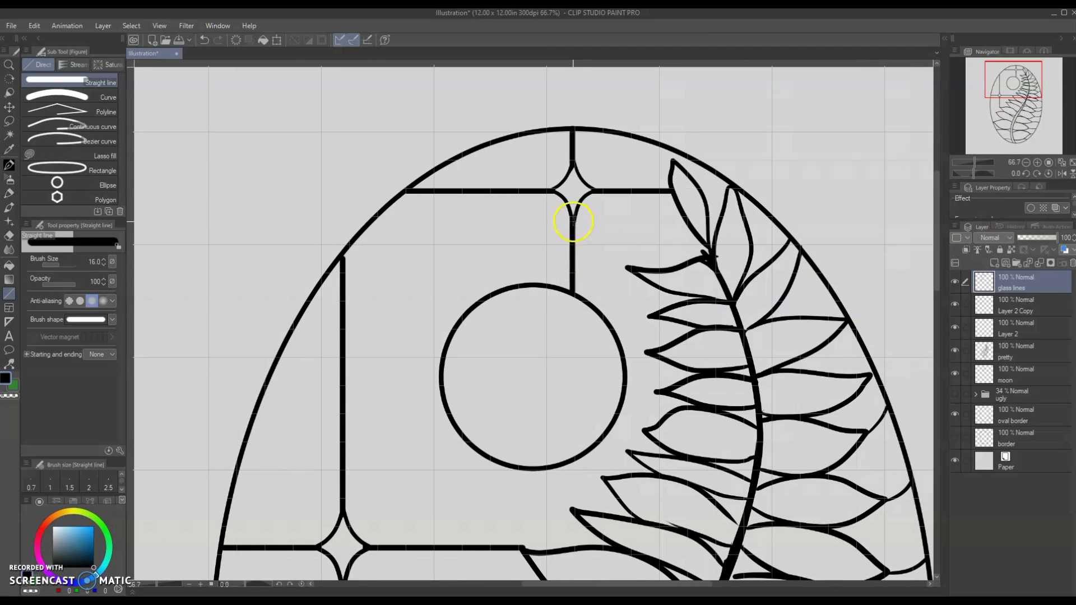
key(ctrl+z)
mouse_move(573, 219)
mouse_down()
mouse_move(583, 448)
mouse_move(572, 538)
mouse_up()
key(e)
drag(577, 305, 563, 445)
scroll(633, 116, down, 2)
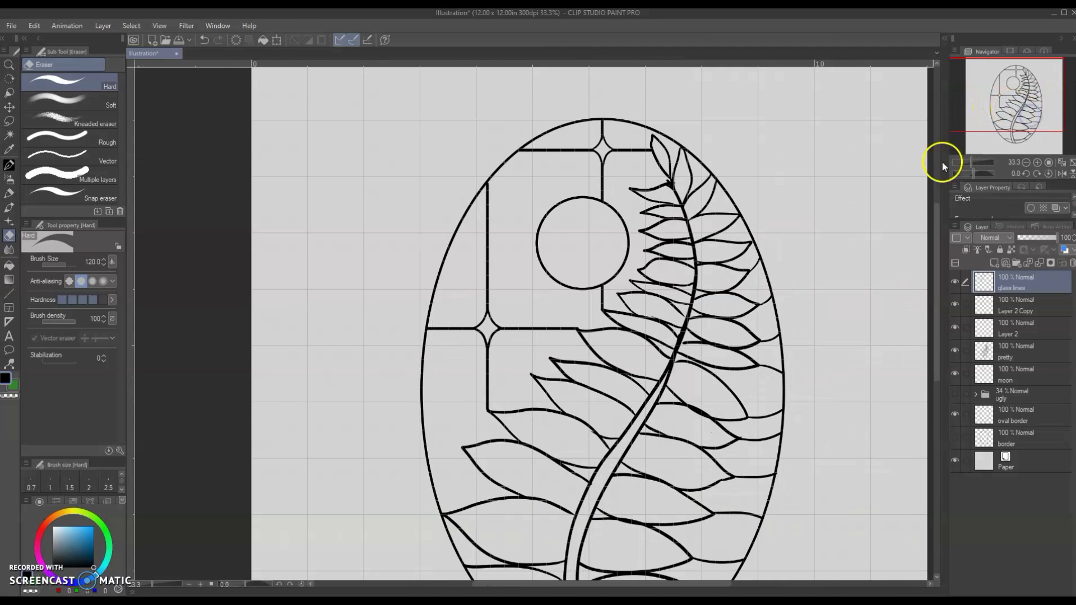
Step: Move the moon between the two vertical glass lines and enlarge it until it touches both
drag(1012, 105, 1014, 110)
click(1009, 374)
key(k)
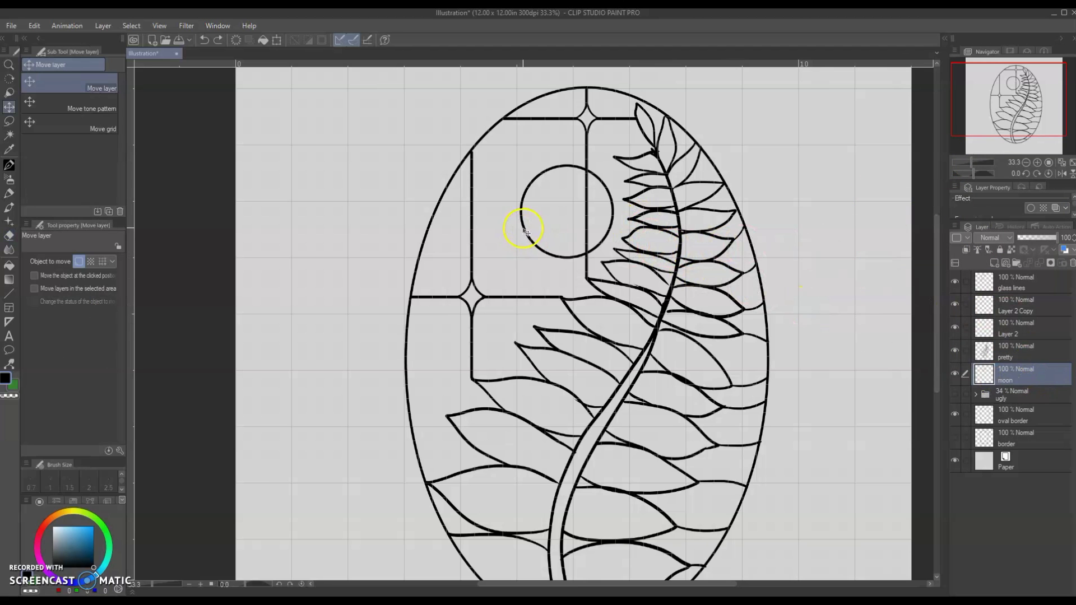
drag(557, 292, 521, 287)
key(ctrl+t)
drag(577, 159, 597, 138)
drag(580, 166, 569, 177)
key(Return)
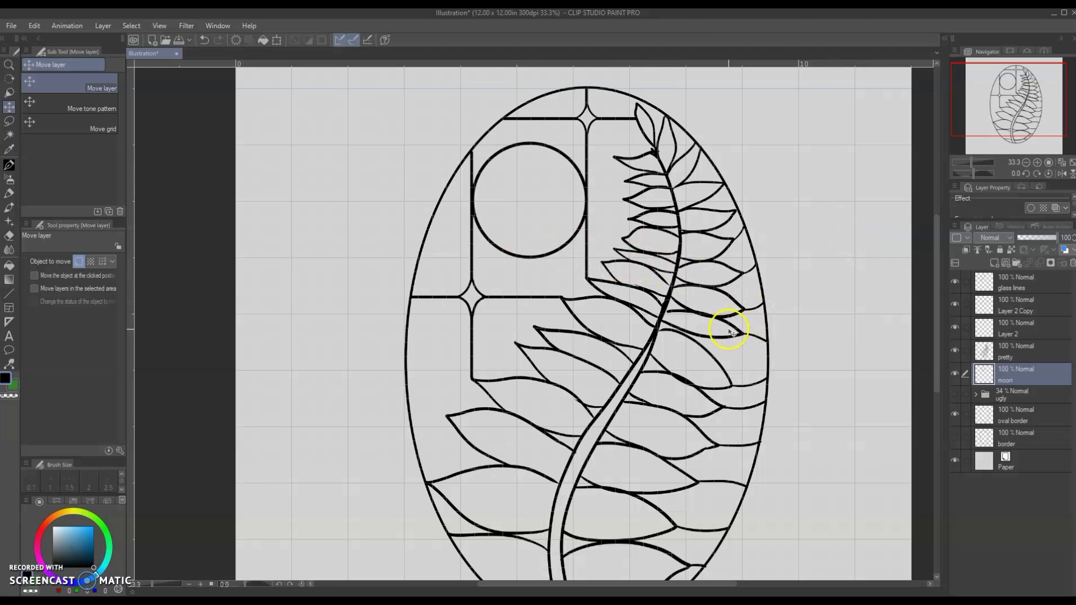
Step: Re-ink the fern's topmost leaflet on the pretty layer and erase the overlapping lines at its base
drag(1010, 97, 1023, 88)
click(1037, 163)
click(1009, 352)
key(p)
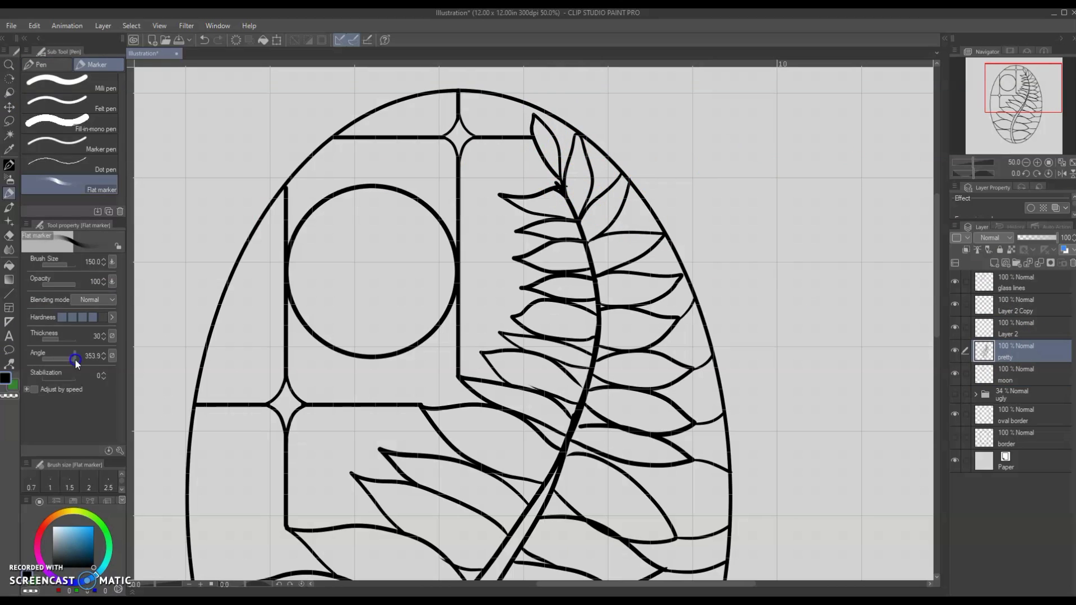
key(p)
drag(527, 105, 562, 186)
drag(562, 184, 533, 105)
key(e)
drag(540, 152, 560, 185)
key(p)
key(p)
Step: On the glass lines layer, draw a straight vertical line from below the lower star through the leaflet tip to the next leaflet
drag(1038, 76, 1032, 94)
click(1020, 286)
click(9, 294)
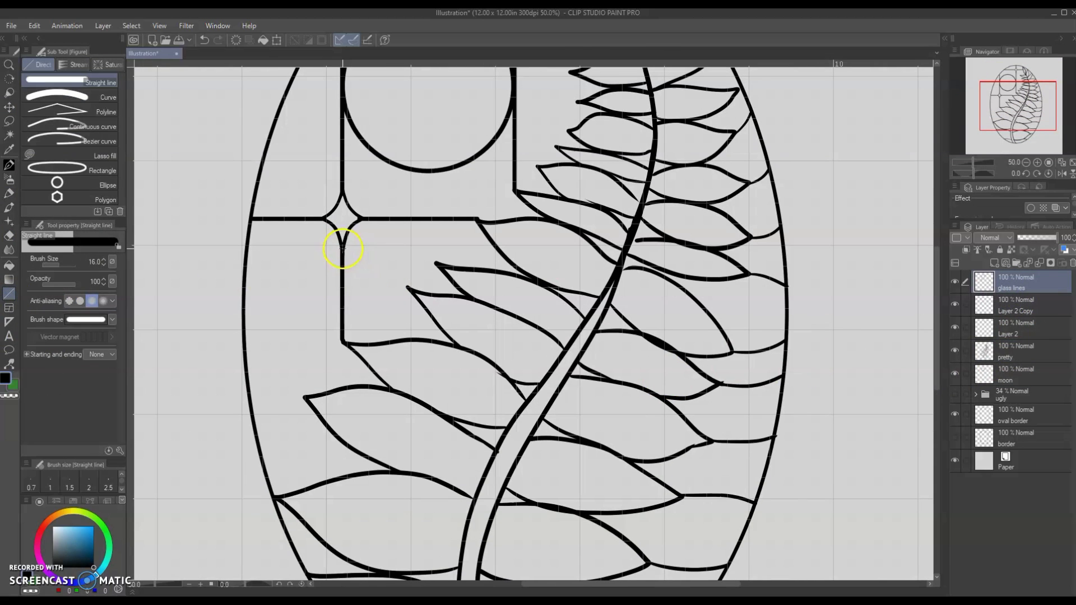
drag(343, 248, 343, 387)
scroll(653, 308, down, 2)
scroll(691, 305, up, 2)
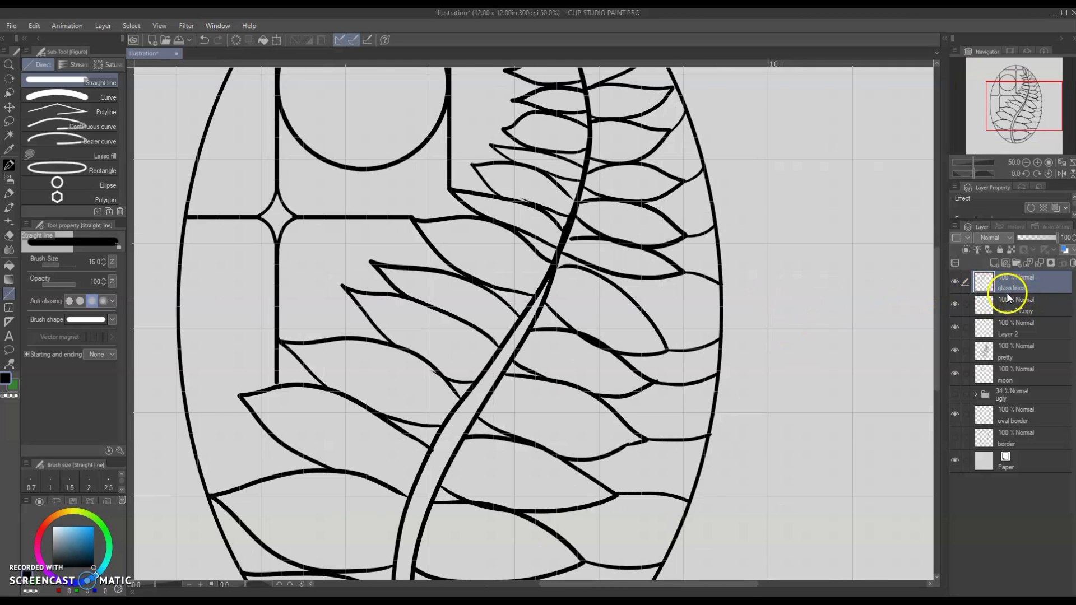
Step: Draw a freehand glass line from the left leaflet's tip below the lower star to the oval border
key(p)
drag(375, 262, 309, 214)
key(ctrl+z)
key(ctrl+z)
mouse_move(273, 372)
mouse_down()
mouse_move(217, 339)
mouse_move(212, 346)
mouse_up()
key(ctrl+z)
Step: Draw curved glass lines from the fern's upper-left leaflet tips to the vertical line beside the moon
drag(1008, 103, 1008, 84)
drag(537, 183, 496, 150)
drag(551, 218, 497, 247)
key(ctrl+z)
drag(557, 276, 496, 256)
drag(548, 304, 496, 273)
drag(536, 321, 497, 311)
key(ctrl+z)
drag(534, 320, 496, 290)
drag(517, 341, 496, 316)
Step: Draw curved glass lines connecting the two leaflet tips beside the lower star to the star and its horizontal line
drag(1013, 88, 1010, 93)
drag(445, 390, 426, 375)
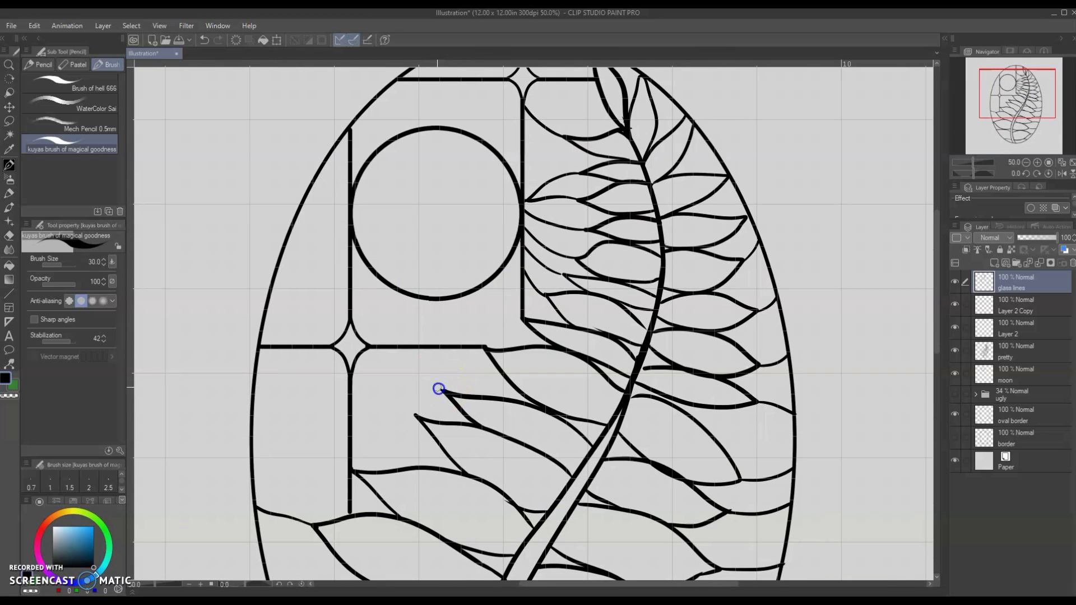
scroll(645, 377, down, 3)
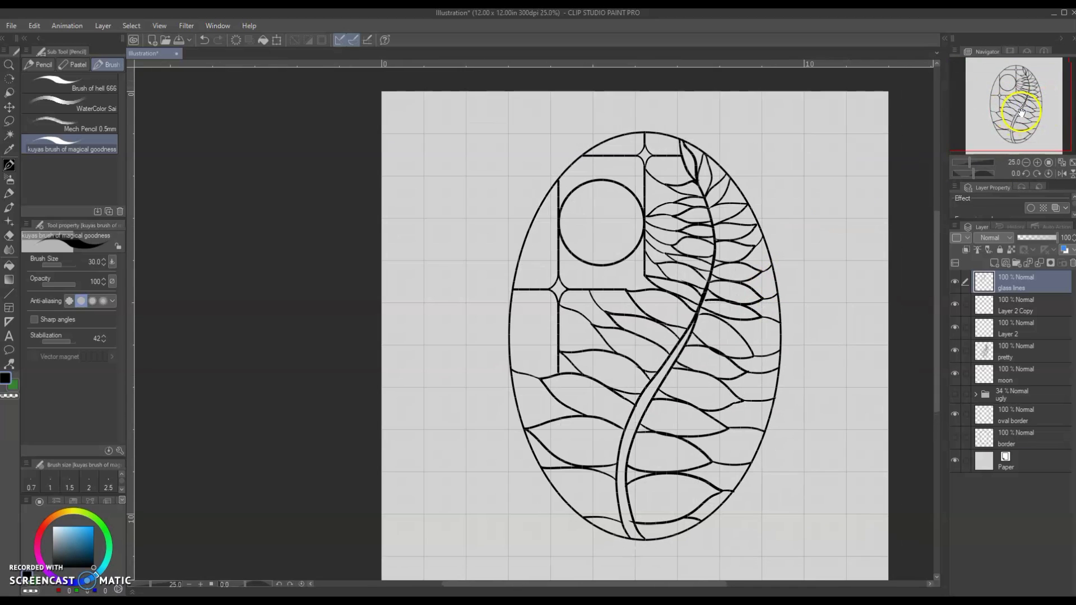
Step: Create a new layer named color and place it directly beneath the oval border layer
click(994, 263)
drag(1009, 282, 1007, 447)
double_click(1005, 444)
text(color)
Step: Select the background pieces inside the oval by auto selection referring to all layers, and fill them with deep blue
drag(661, 313, 617, 272)
click(93, 545)
click(85, 583)
click(86, 540)
key(w)
click(489, 332)
click(612, 144)
click(624, 237)
click(579, 300)
click(493, 405)
click(569, 525)
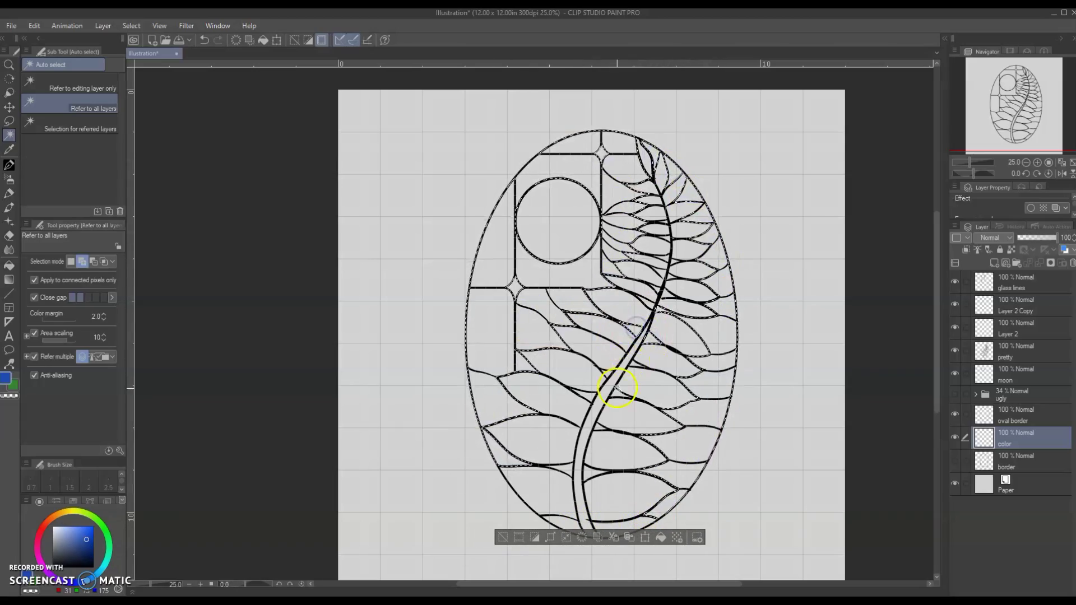
scroll(644, 363, up, 3)
scroll(643, 363, down, 4)
click(641, 573)
key(ctrl+d)
Step: Fill the remaining small background gaps between the fern leaflets with the same blue and clear the selection
scroll(675, 359, up, 5)
click(611, 272)
click(661, 257)
click(667, 217)
click(670, 185)
drag(973, 163, 971, 163)
click(783, 448)
key(ctrl+d)
click(620, 437)
key(ctrl+d)
Step: Pick a muted green and fill alternating fern leaflets with it on the color layer
click(109, 545)
click(70, 548)
click(580, 470)
drag(731, 475, 701, 461)
click(667, 522)
click(675, 428)
click(634, 356)
click(697, 203)
click(689, 572)
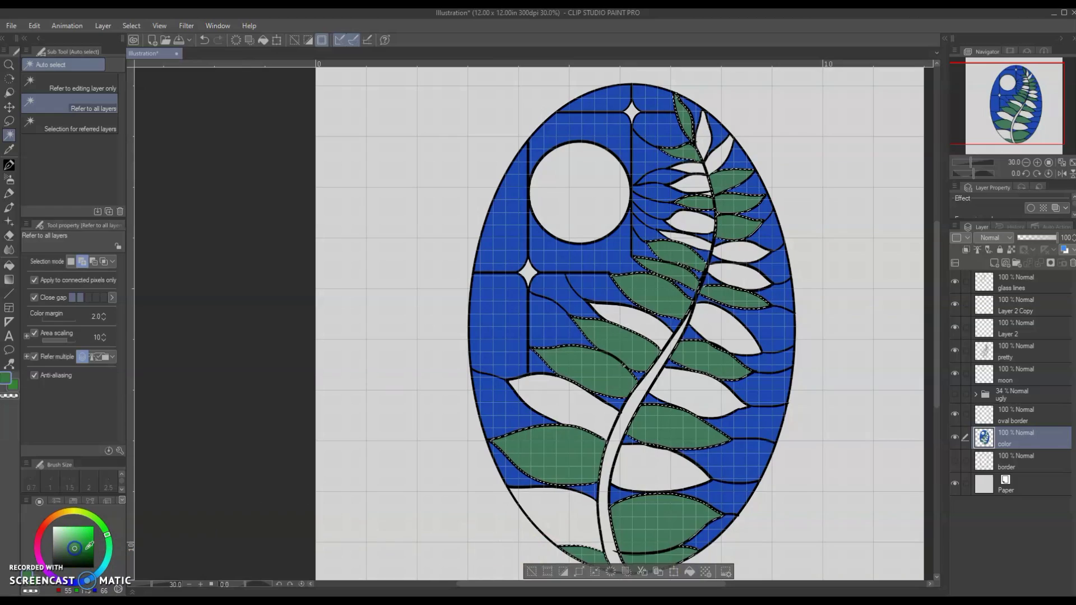
Step: Fill the remaining fern leaflets with a brighter green and clear the selection
click(712, 322)
click(740, 276)
click(738, 252)
click(690, 221)
click(704, 143)
click(687, 571)
key(ctrl+d)
scroll(719, 201, up, 3)
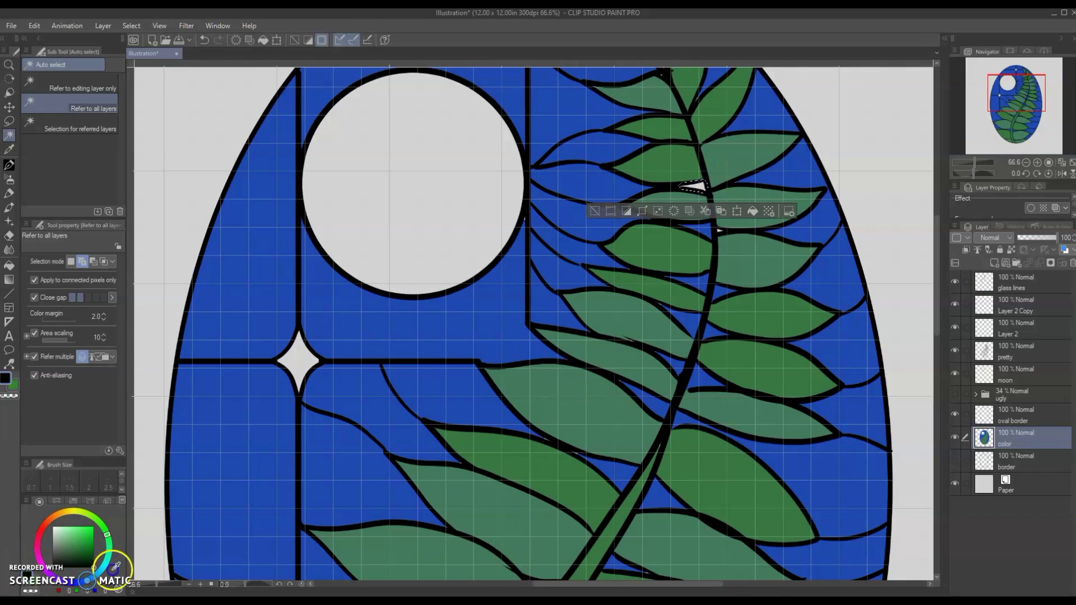
Step: On the numbers layer, hand-write the numbers 1 to 10 in the left leaflets, working up from the fern's base
key(ctrl+minus)
key(ctrl+minus)
key(ctrl+minus)
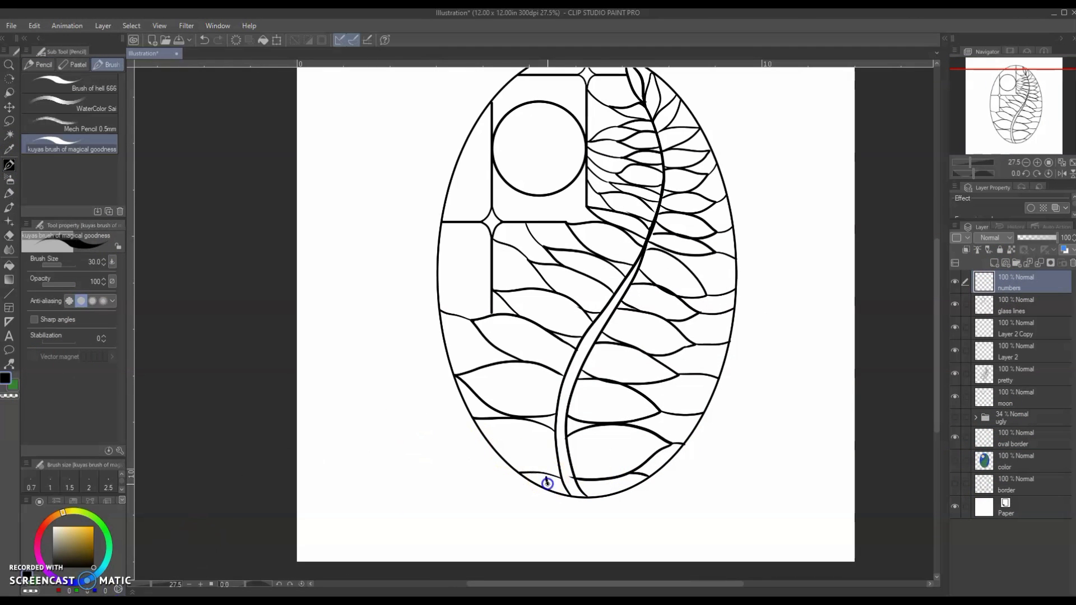
scroll(639, 188, up, 3)
drag(604, 216, 604, 233)
Step: Reduce the brush size to 15 and hand-number the remaining leaflets and glass pieces up to 83
key(bracketleft)
key(bracketleft)
key(bracketleft)
key(bracketleft)
drag(644, 203, 591, 320)
drag(589, 183, 590, 201)
drag(577, 118, 601, 227)
drag(640, 189, 641, 207)
mouse_move(668, 245)
mouse_down()
mouse_move(670, 262)
mouse_move(680, 259)
mouse_up()
drag(686, 285, 703, 294)
drag(692, 334, 706, 343)
drag(697, 380, 718, 384)
scroll(701, 348, down, 3)
drag(667, 302, 682, 308)
drag(670, 351, 679, 354)
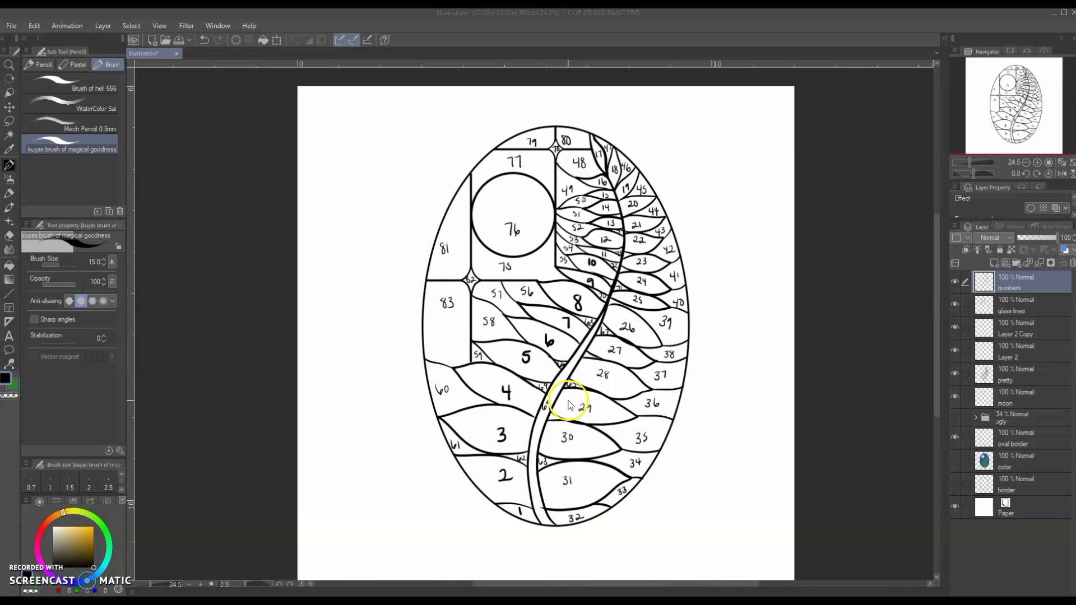
Step: Save the illustration as fern in Clip Studio format in the Patreon outlines July 2021 folder
click(170, 40)
click(14, 26)
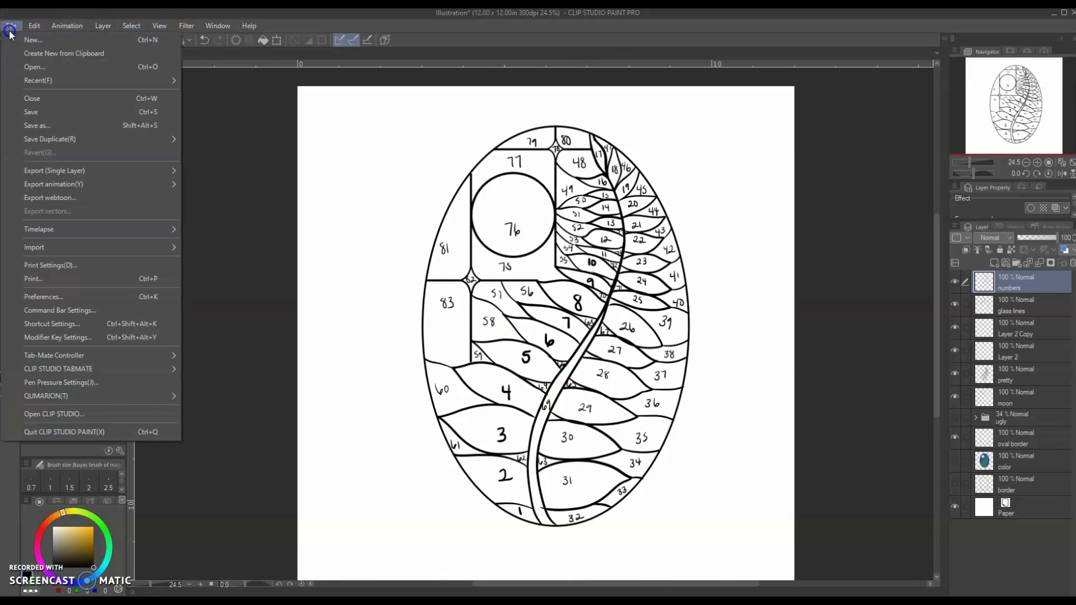
click(48, 121)
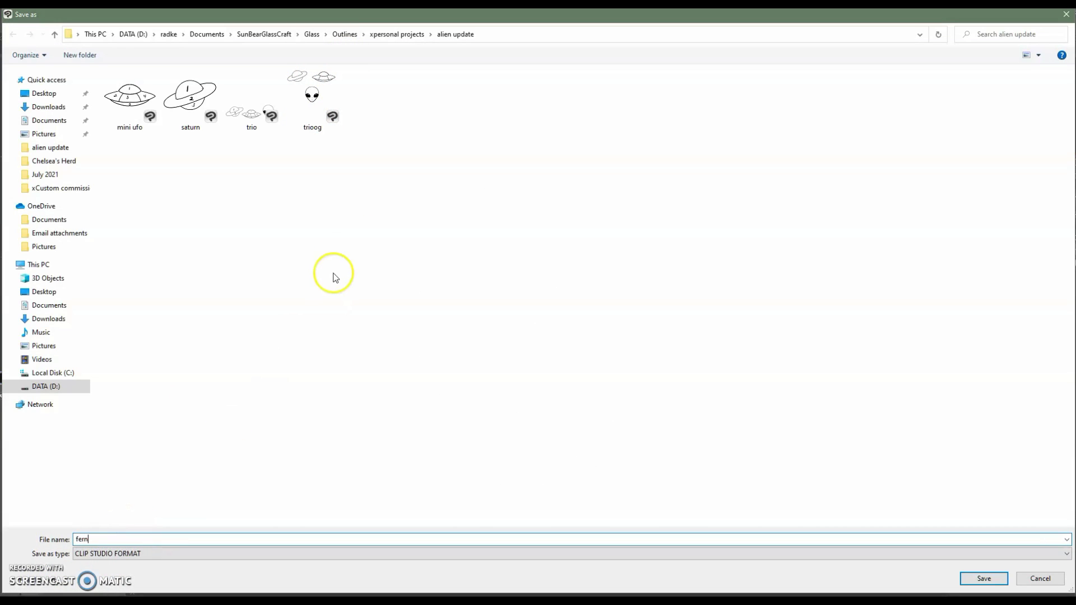
click(347, 35)
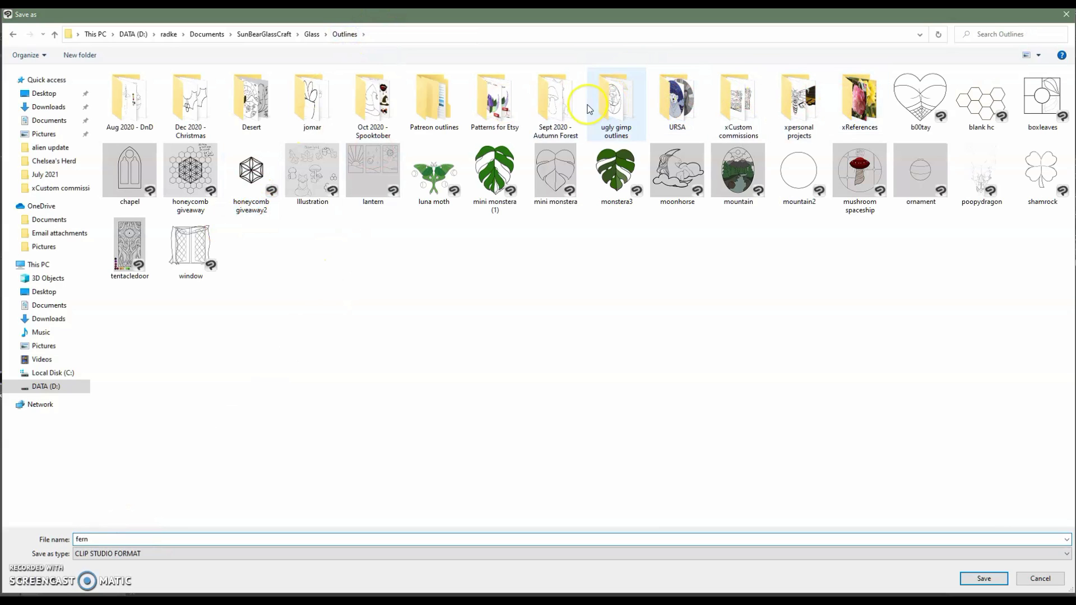
double_click(432, 98)
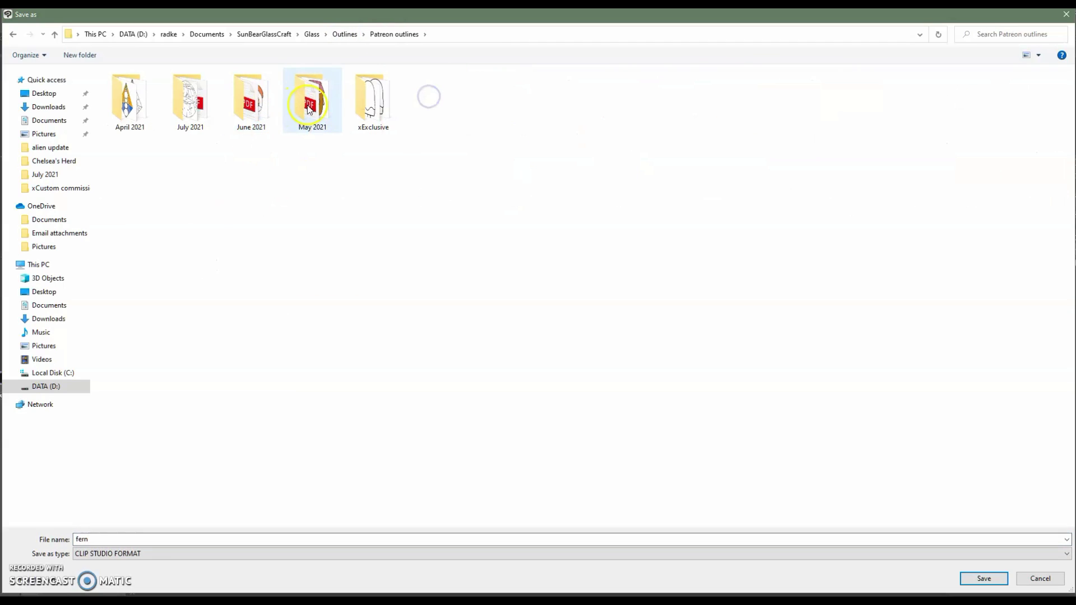
double_click(194, 105)
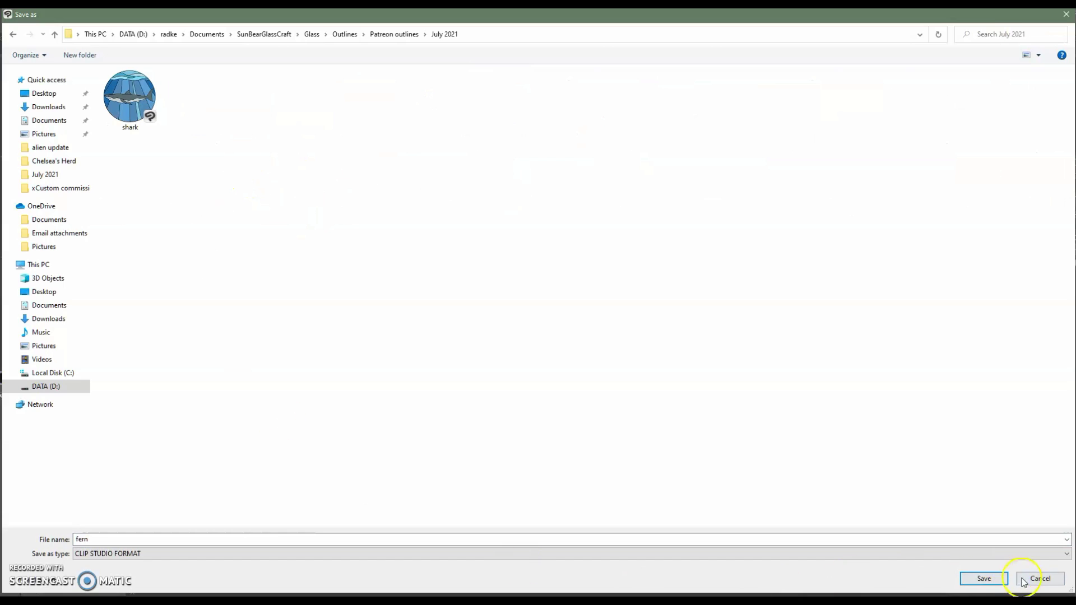
click(983, 580)
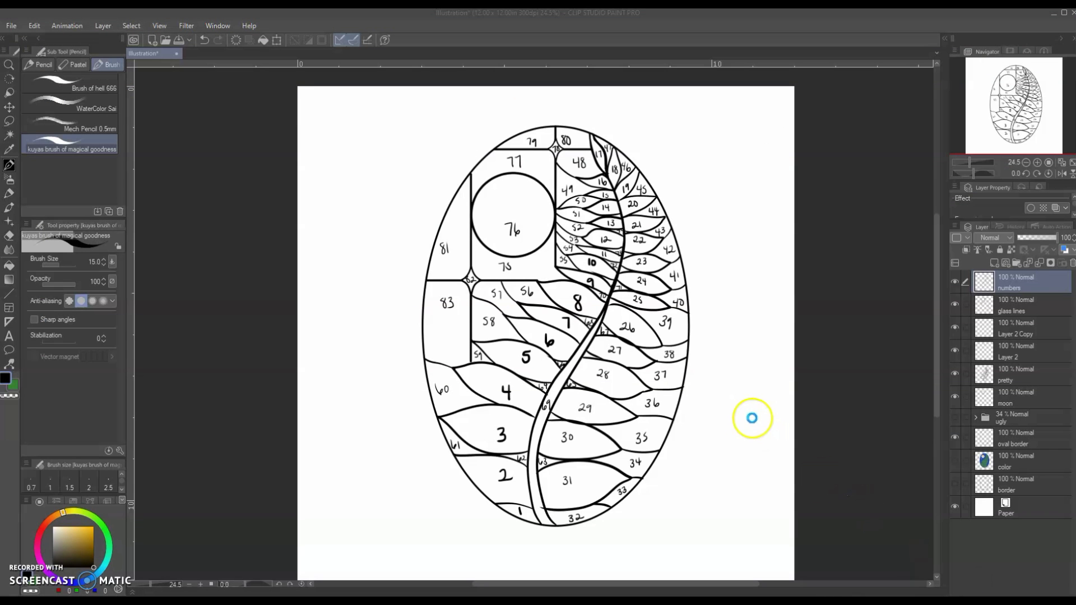
Step: Save the numbered drawing as a PNG named fern in the July 2021 folder
click(12, 26)
click(43, 135)
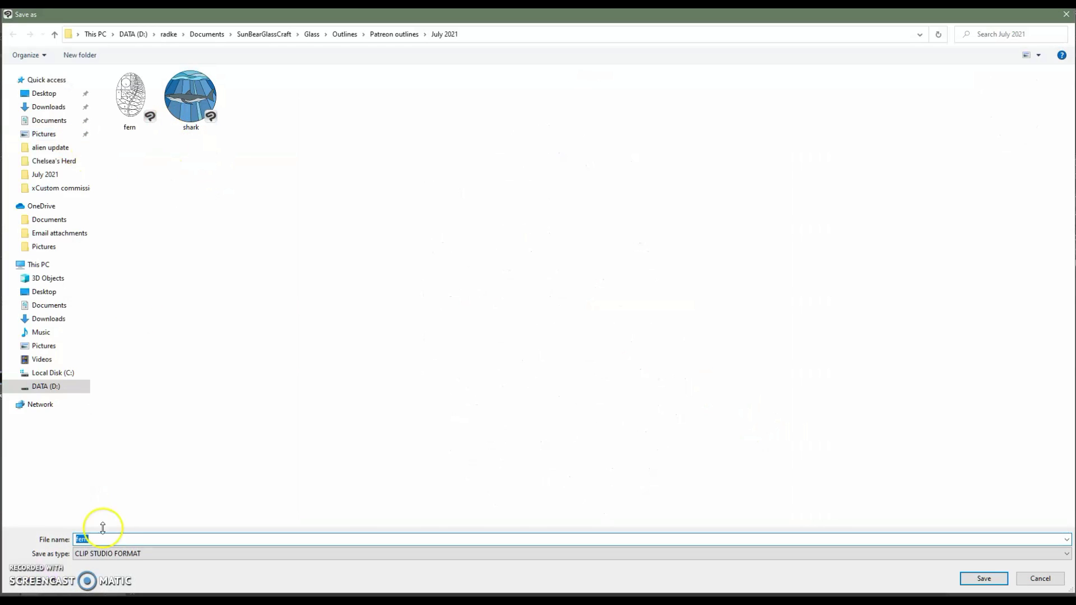
click(113, 551)
click(111, 511)
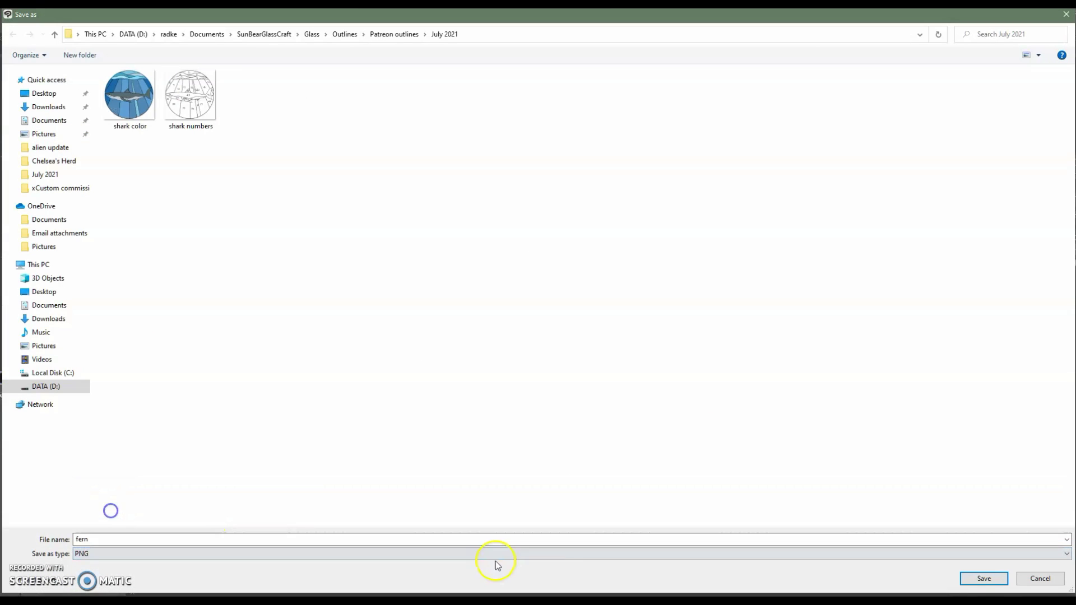
click(969, 583)
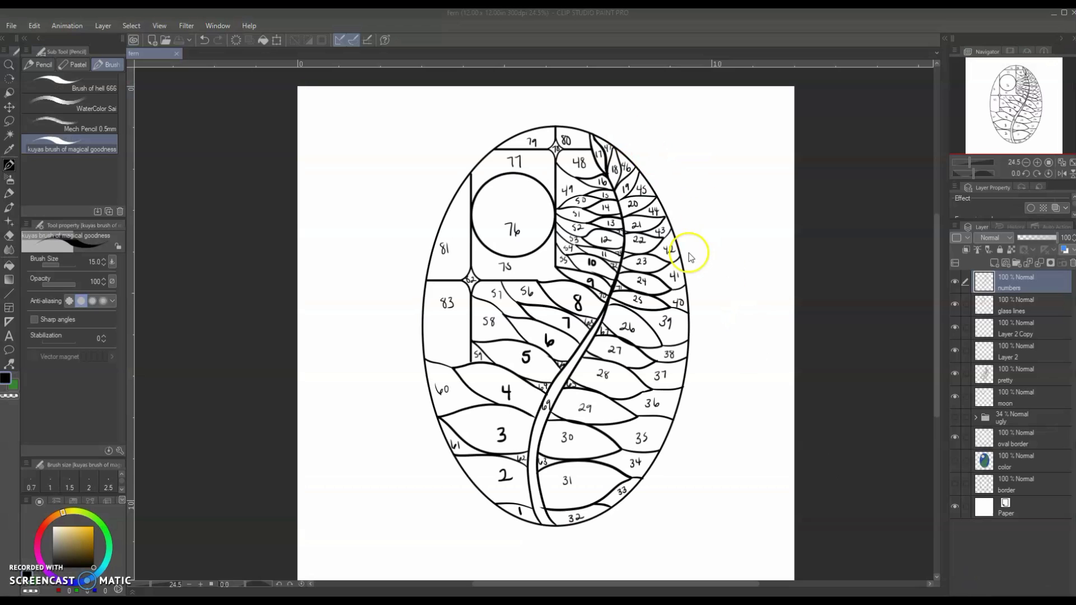
scroll(1003, 129, down, 1)
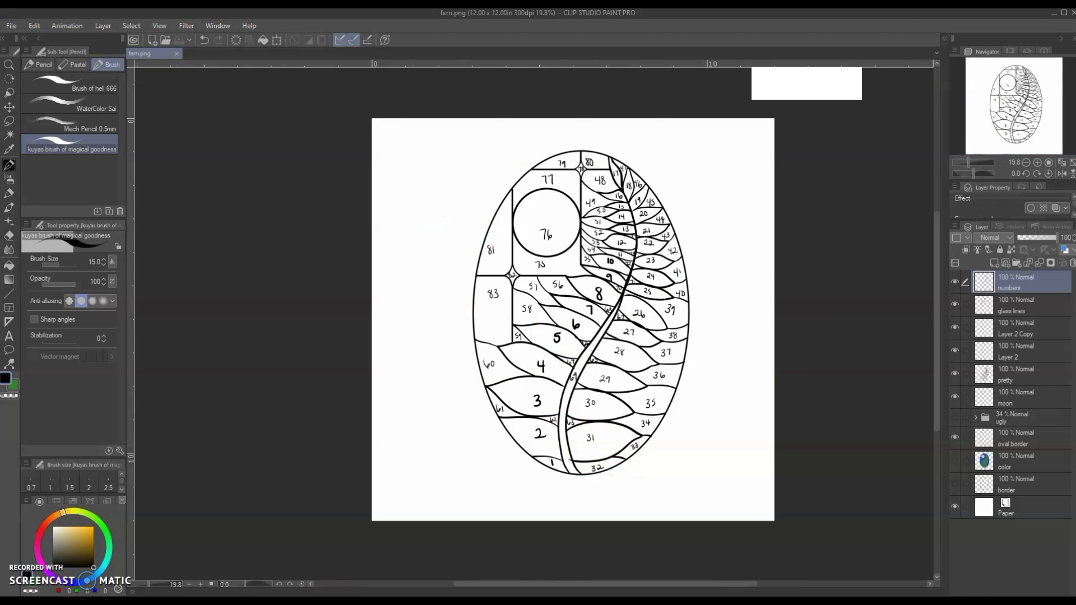
Step: Switch to Rapid Resizer in the browser and upload the fern image from the Patreon outlines July 2021 folder
key(alt+Tab)
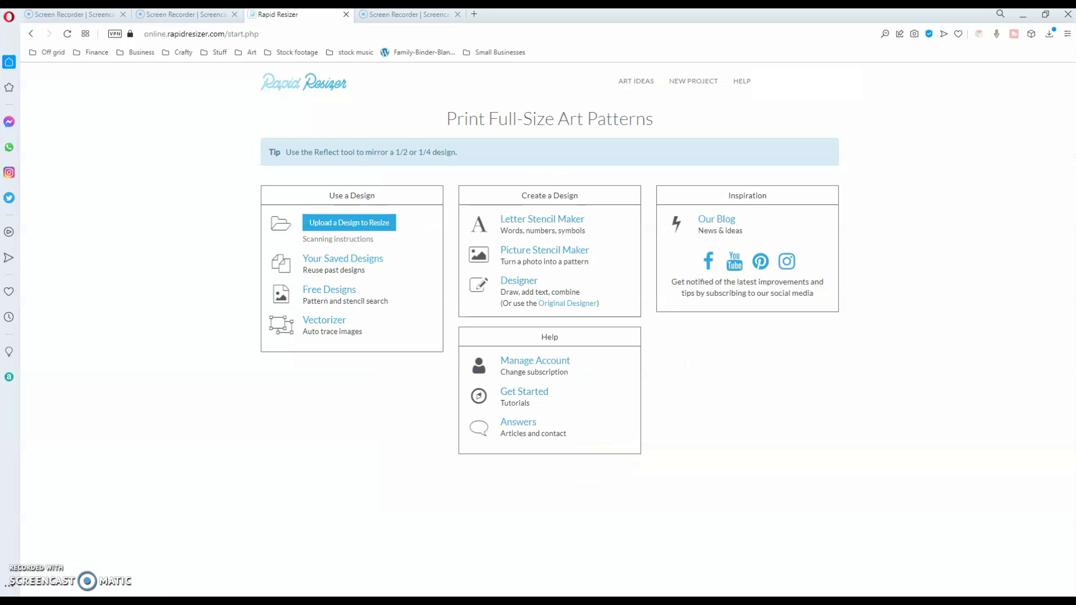
click(359, 225)
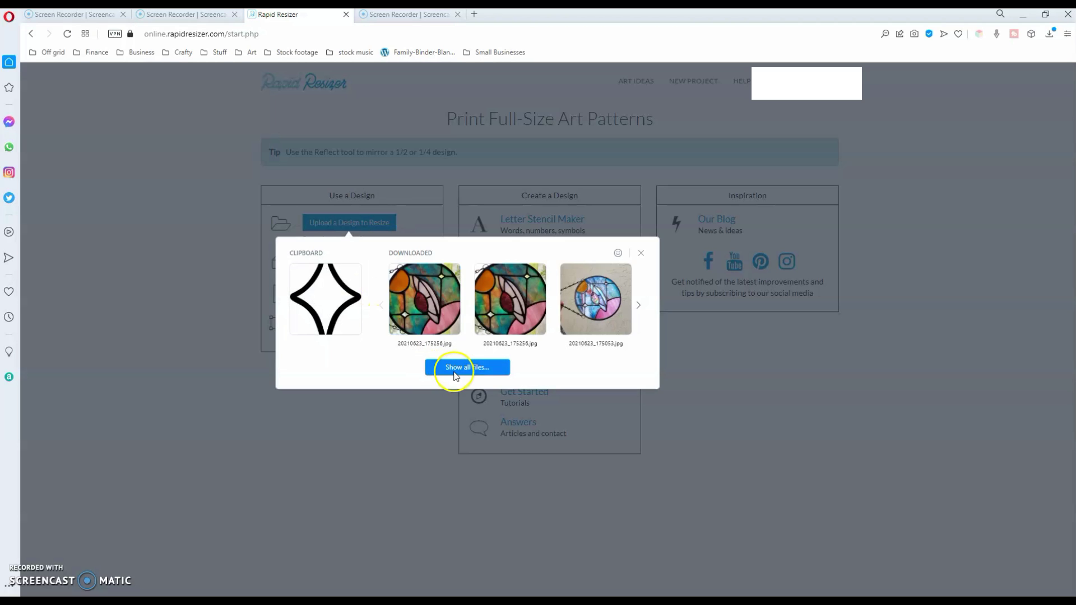
click(465, 367)
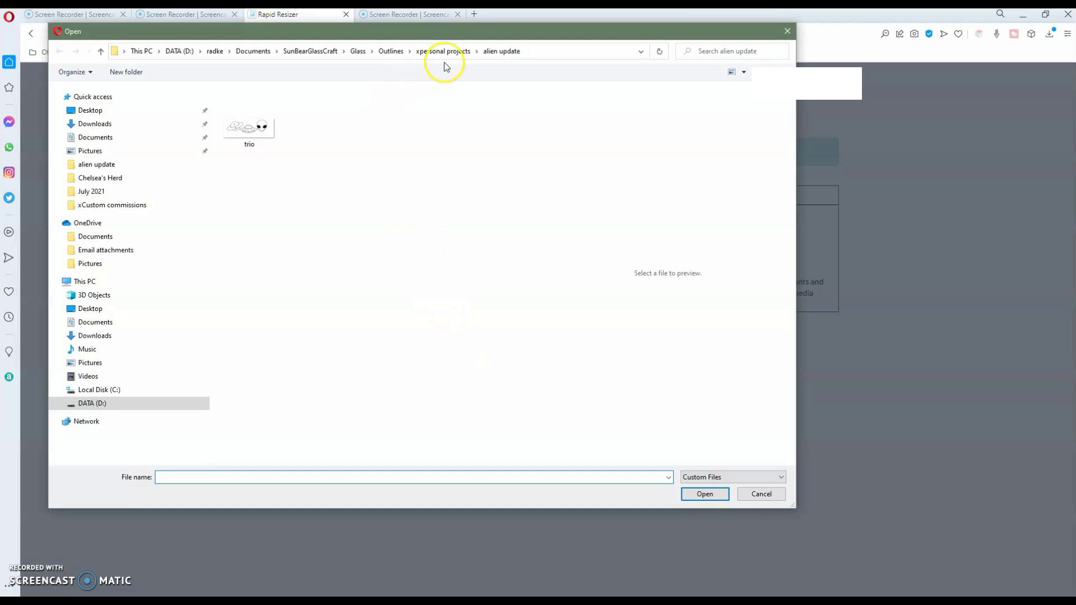
click(382, 51)
double_click(315, 120)
double_click(316, 120)
click(249, 115)
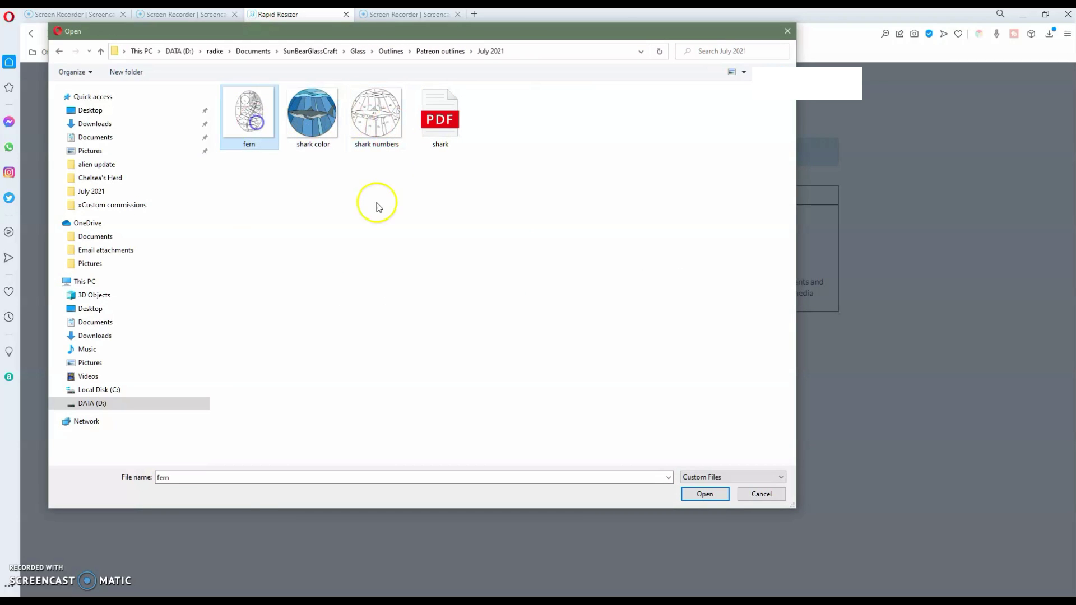
click(704, 494)
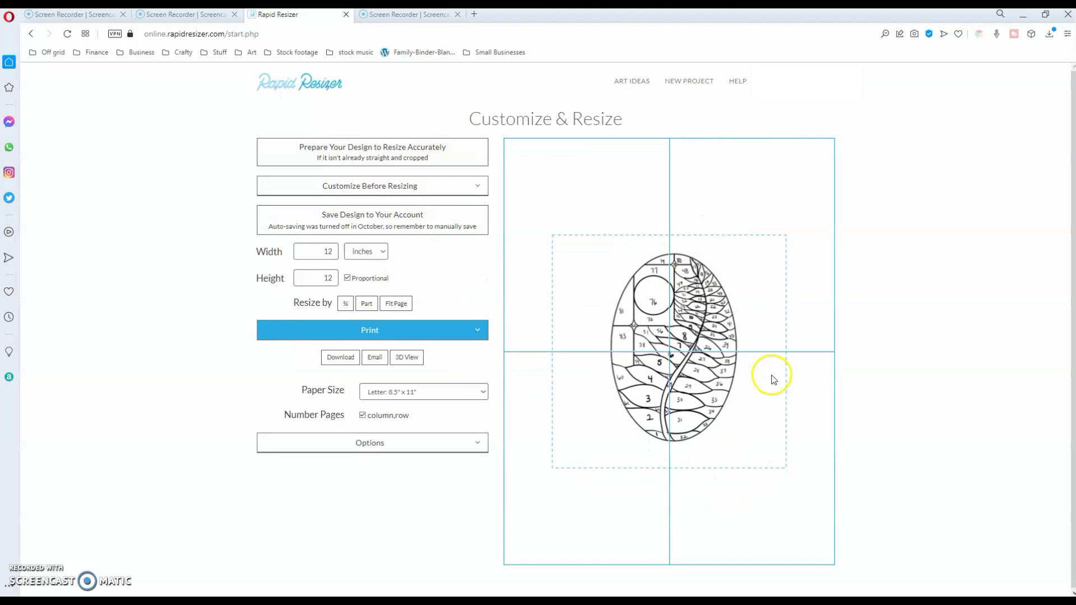
Step: Prepare the design for accurate resizing by cropping it tightly to the oval, leaving rotation and ink settings unchanged
click(373, 154)
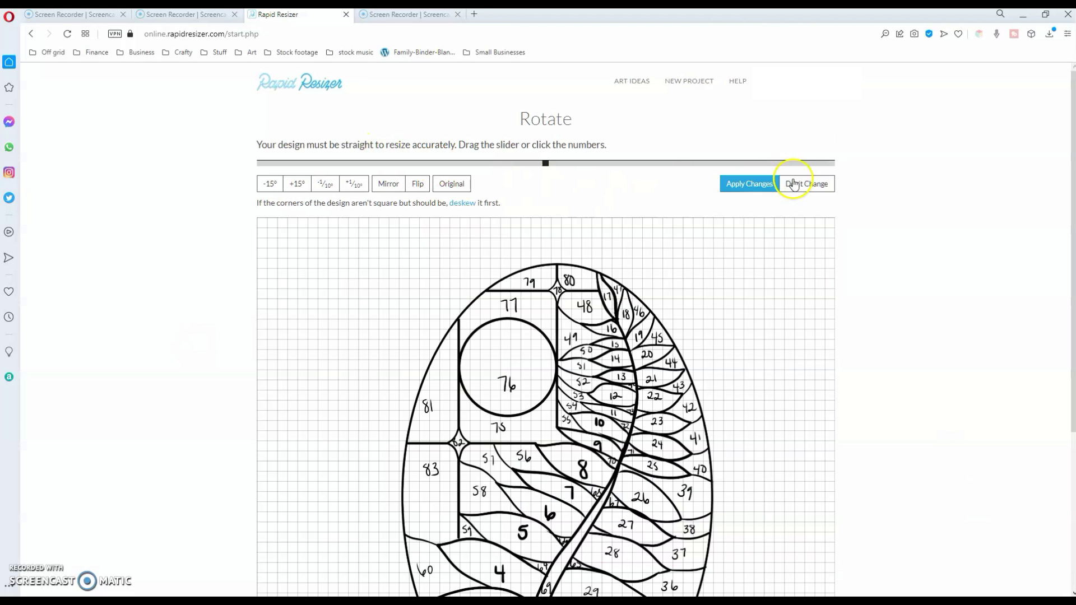
scroll(650, 179, down, 4)
scroll(571, 320, up, 4)
scroll(559, 294, up, 1)
click(806, 185)
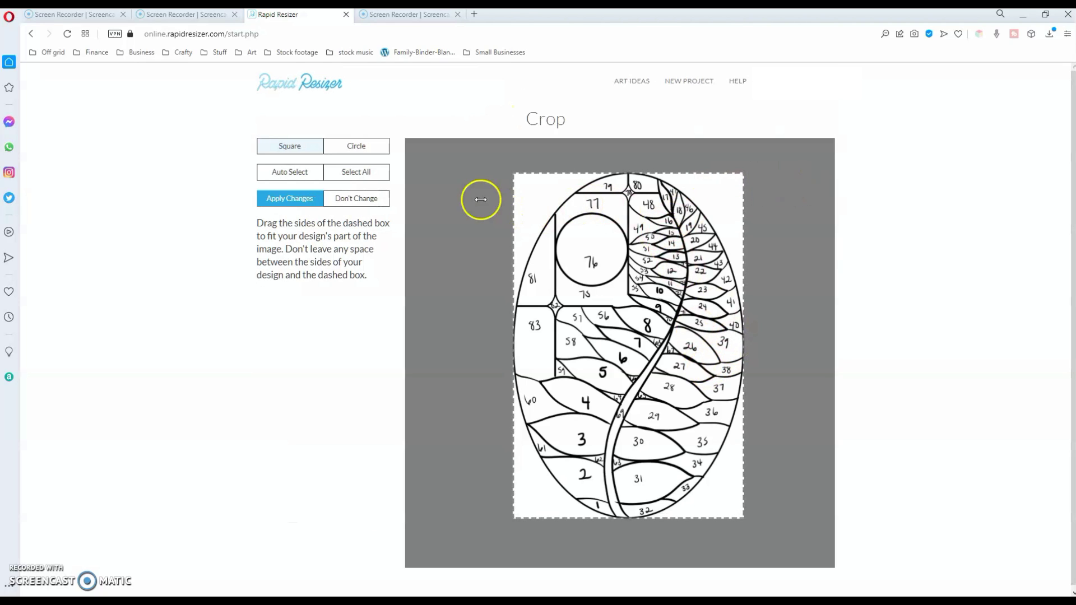
click(294, 200)
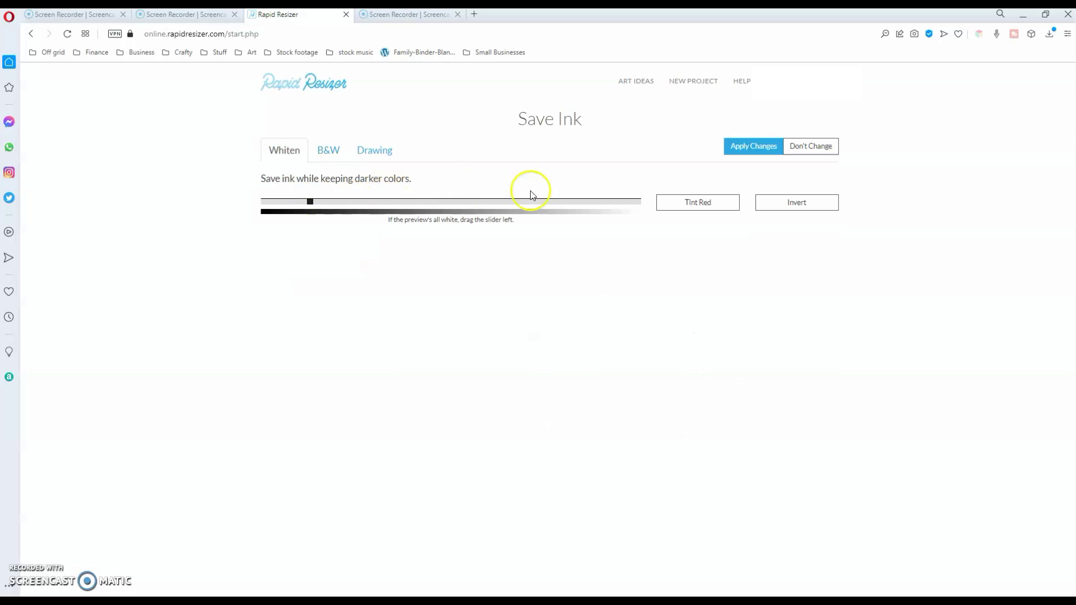
click(815, 148)
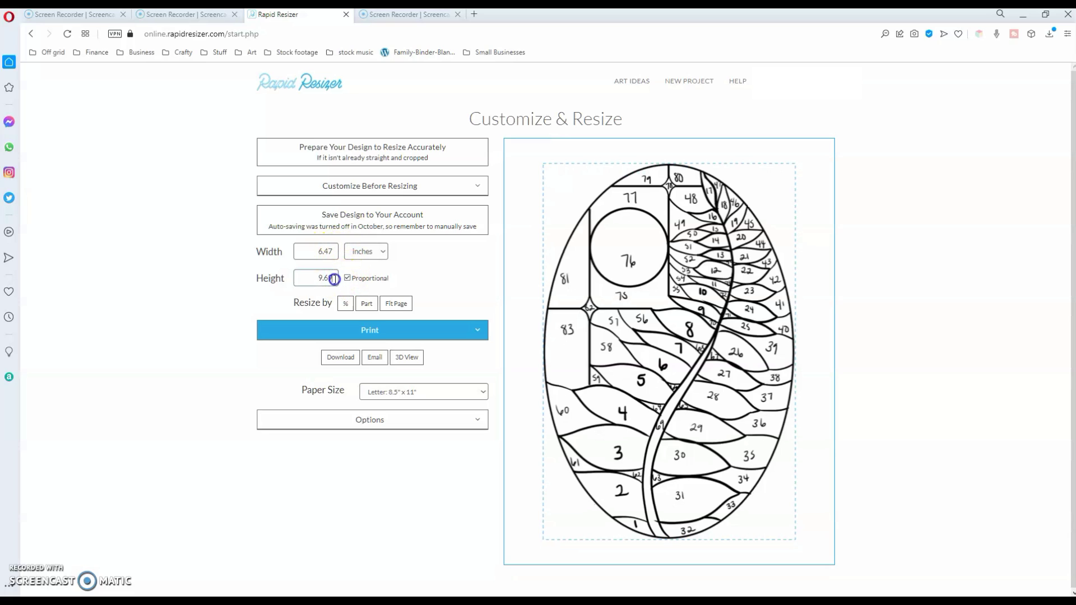
Step: Set the design's height to 10.5 inches with proportions locked
key(BackSpace)
key(BackSpace)
key(BackSpace)
click(342, 284)
click(330, 279)
text(10.5)
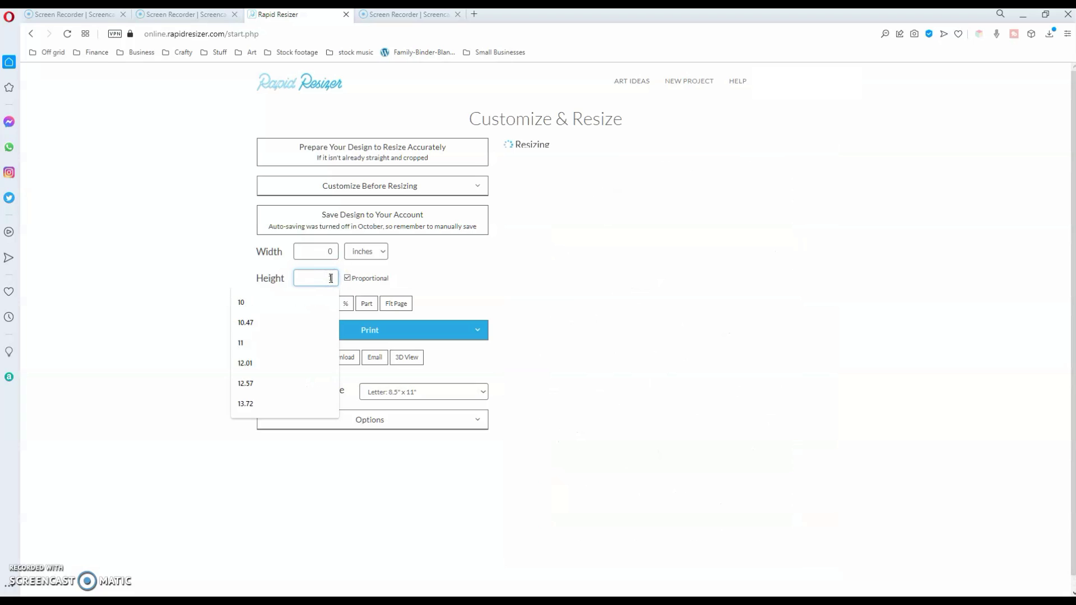